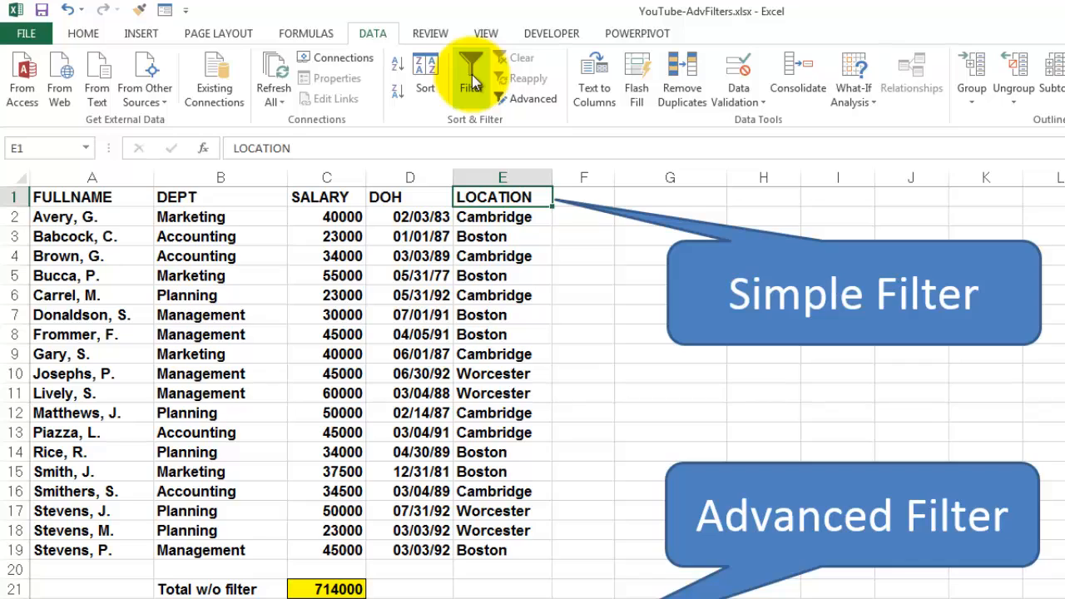
# Try a simple filter on the employee list's LOCATION column, excluding Cambridge and Worcester to leave Boston, and undo that filtering
pyautogui.click(472, 81)
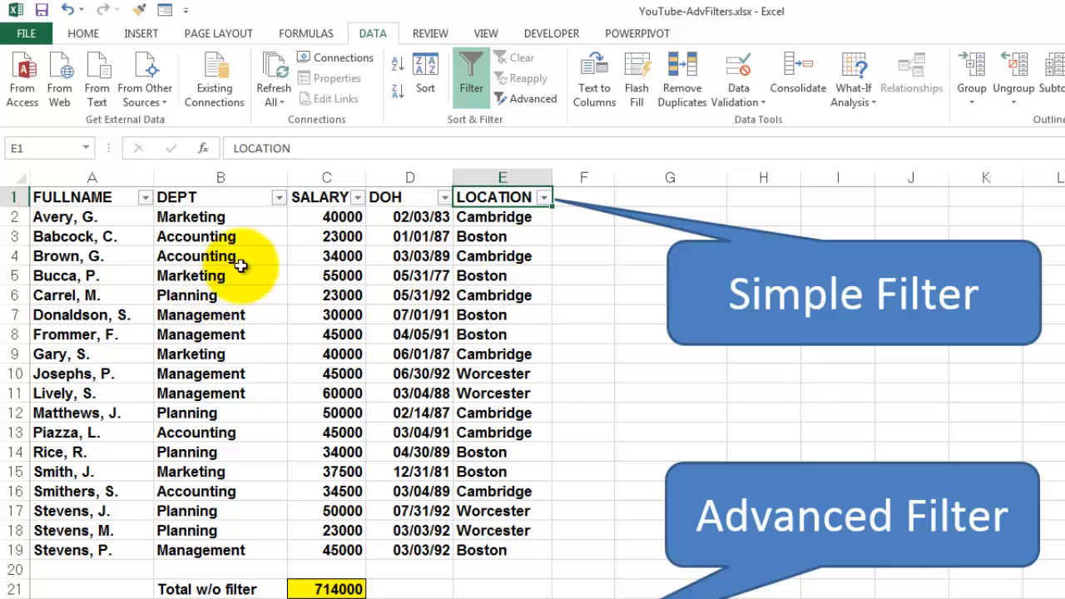
pyautogui.click(544, 198)
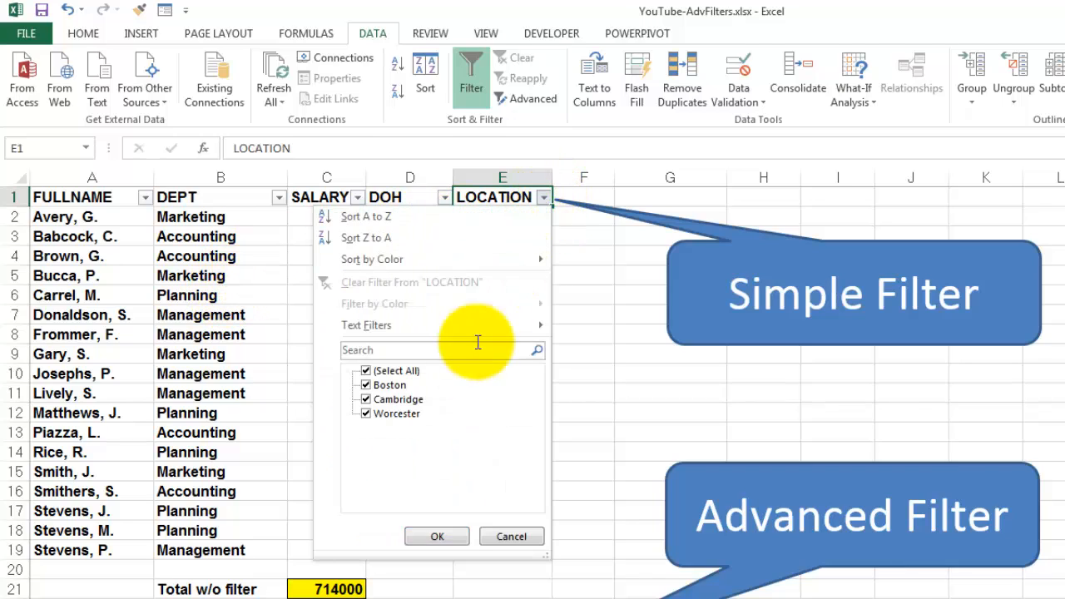
pyautogui.click(367, 400)
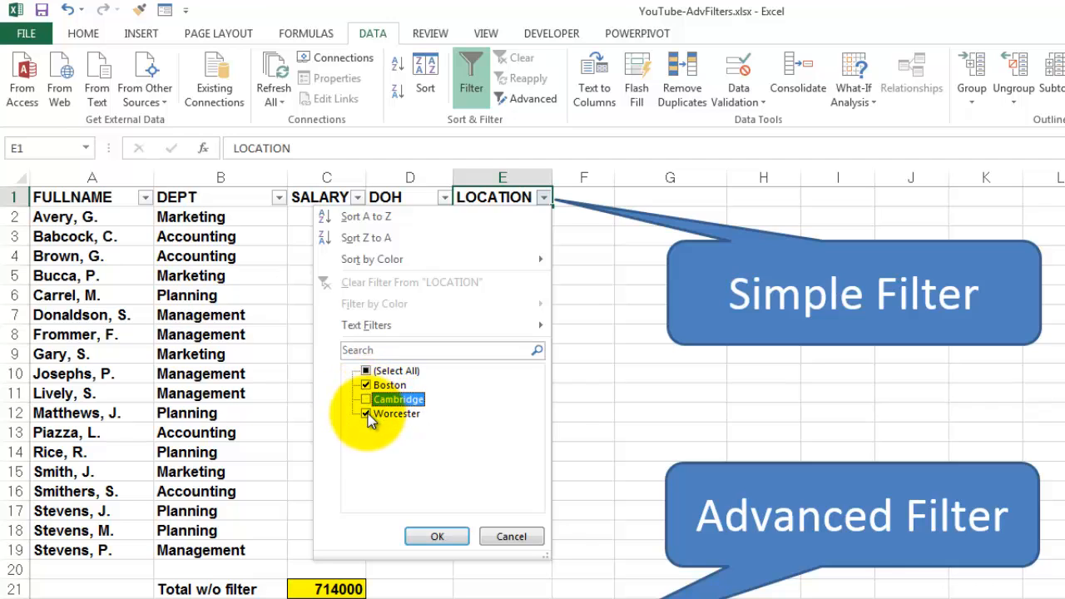
pyautogui.click(367, 413)
pyautogui.click(438, 536)
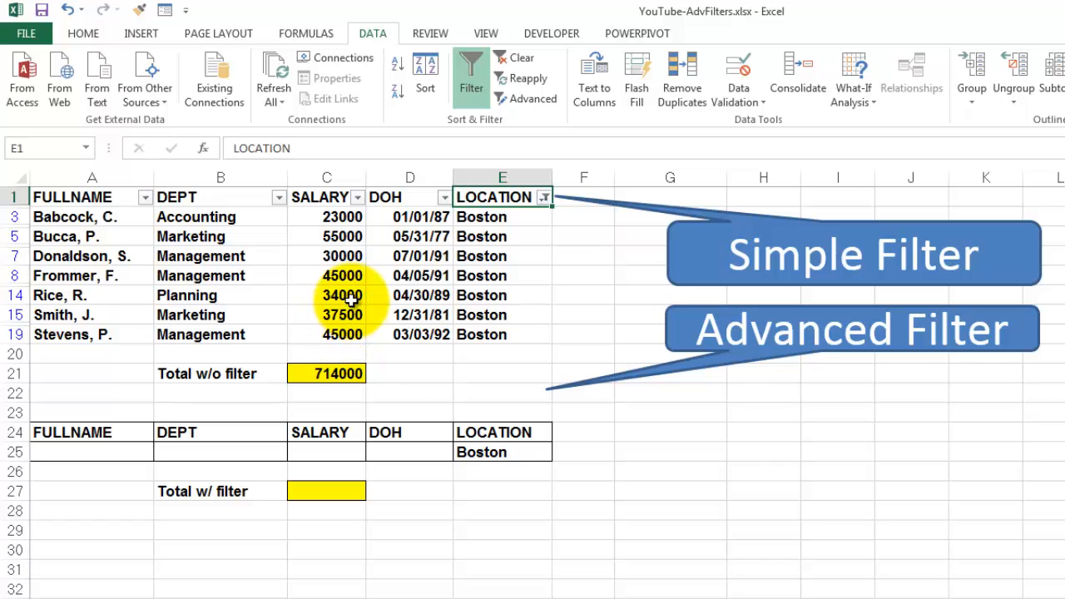
pyautogui.click(69, 12)
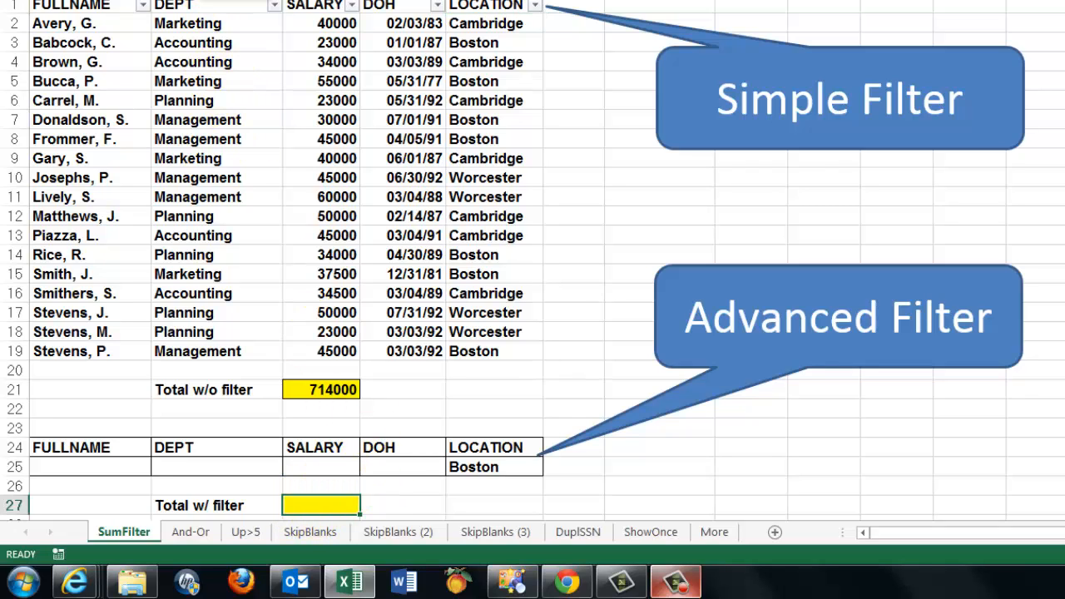
# Insert the DSUM function from the Database category into the "Total w/ filter" cell C27
pyautogui.hotkey('shift', 'F3')
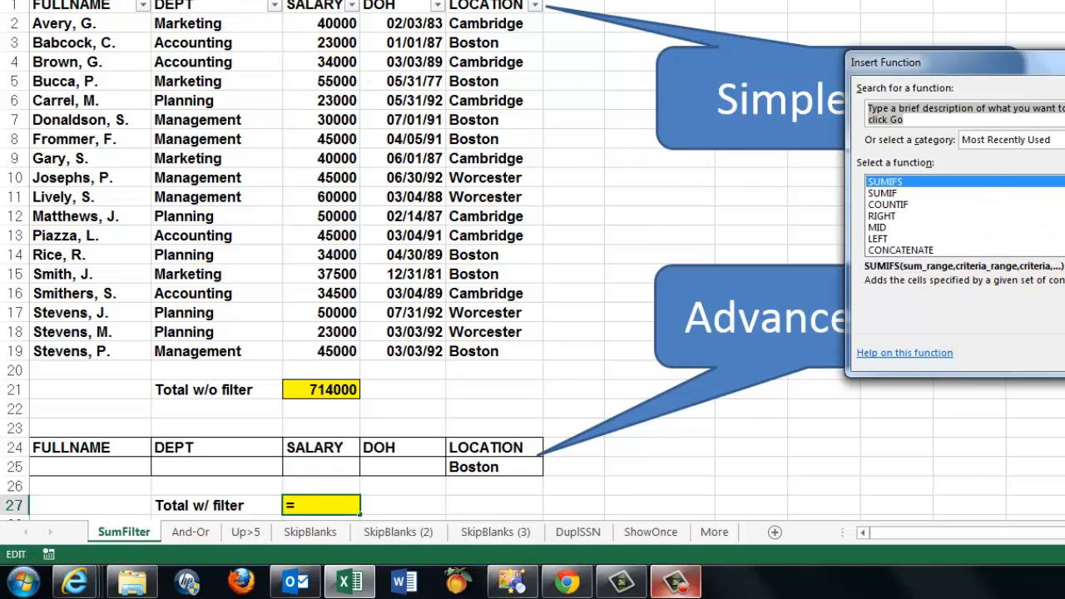
pyautogui.click(1031, 139)
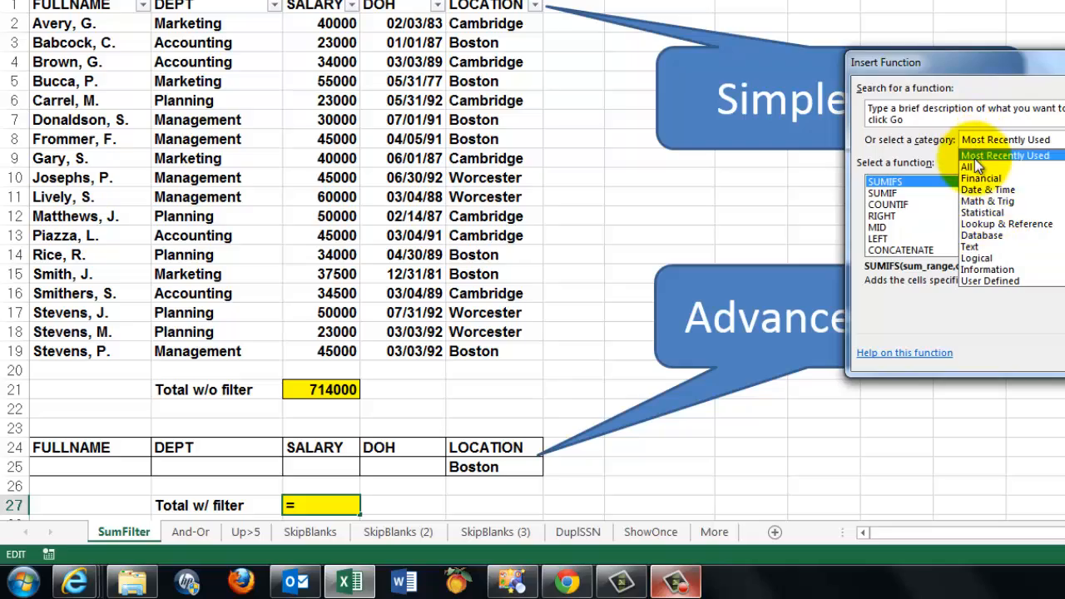
pyautogui.click(986, 239)
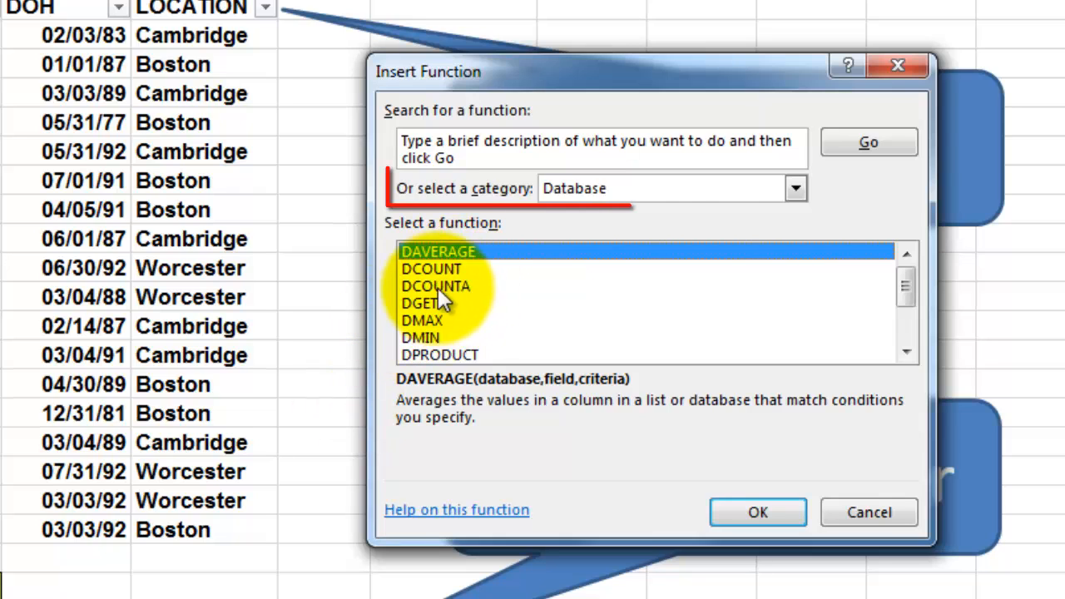
pyautogui.click(906, 351)
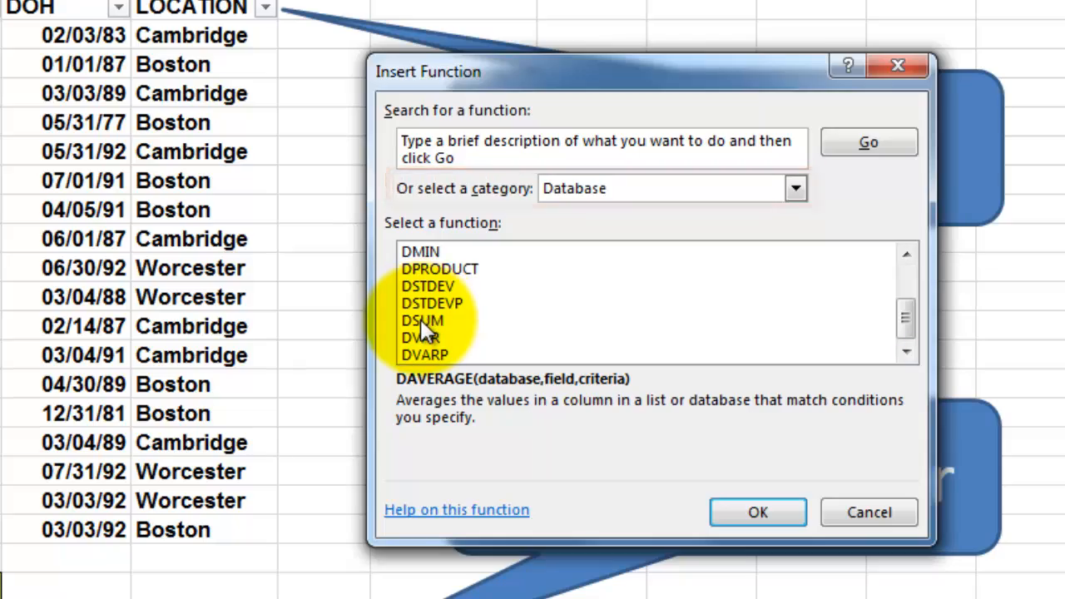
pyautogui.doubleClick(422, 320)
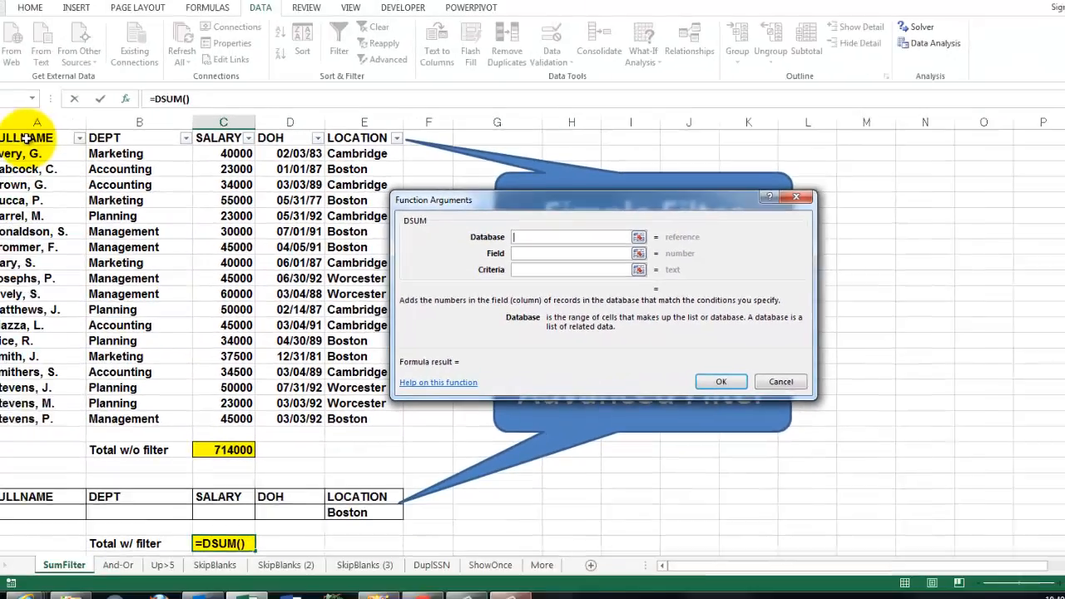
# Complete the DSUM arguments with database A1:E19, field C24 and criteria A24:E25
pyautogui.click(51, 148)
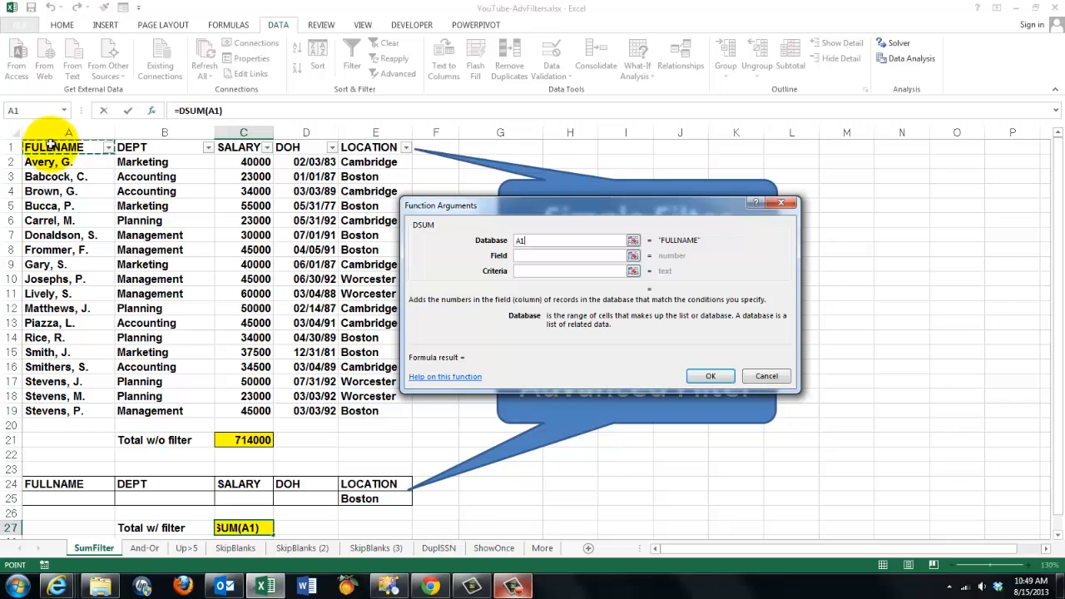
pyautogui.hotkey('ctrl', 'shift', 'Down')
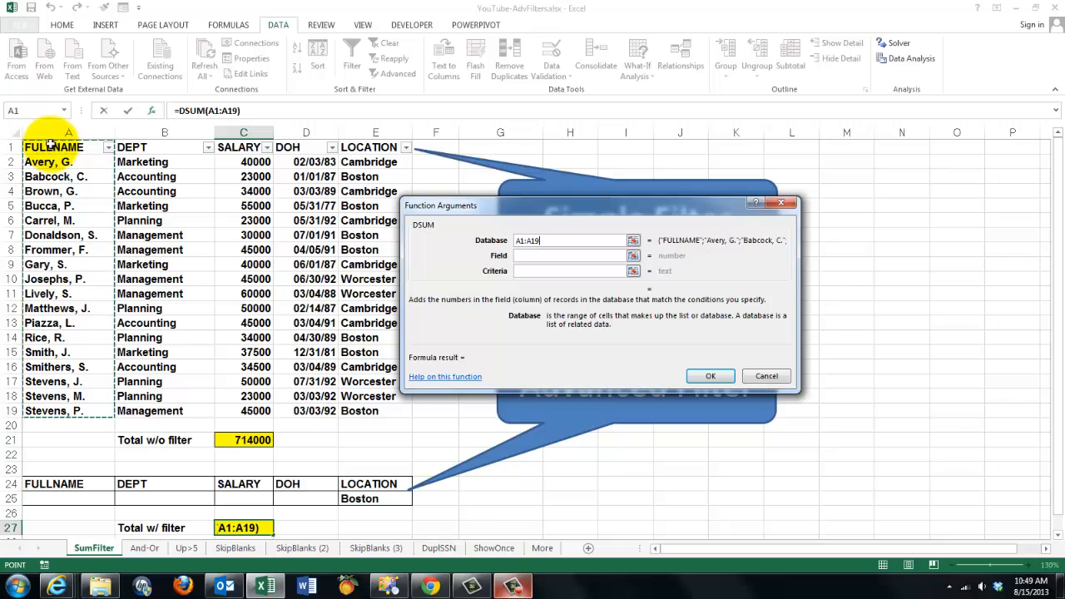
pyautogui.hotkey('ctrl', 'shift', 'Right')
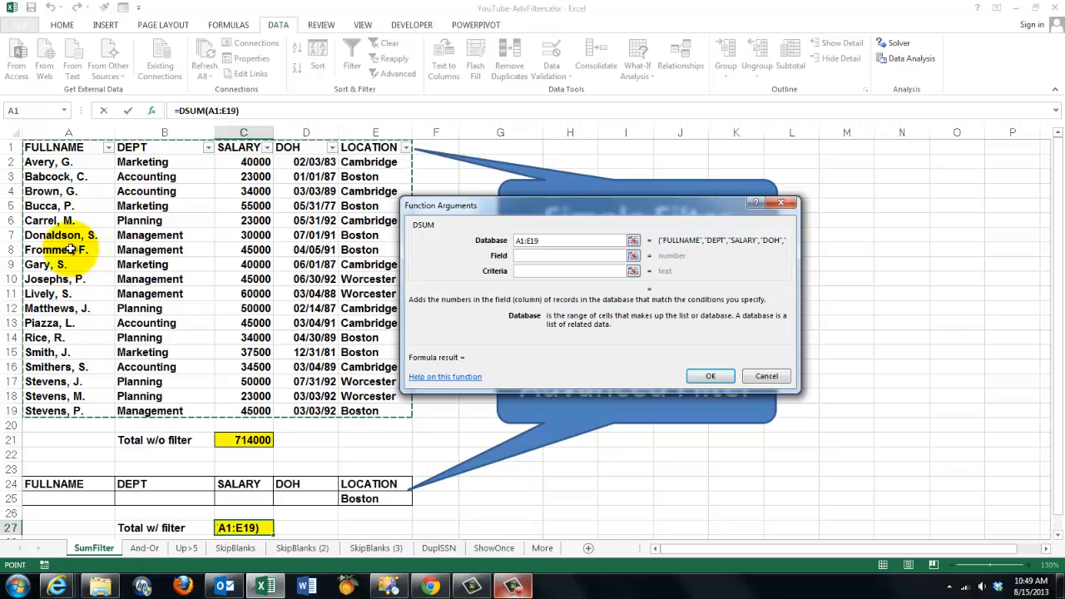
pyautogui.click(526, 256)
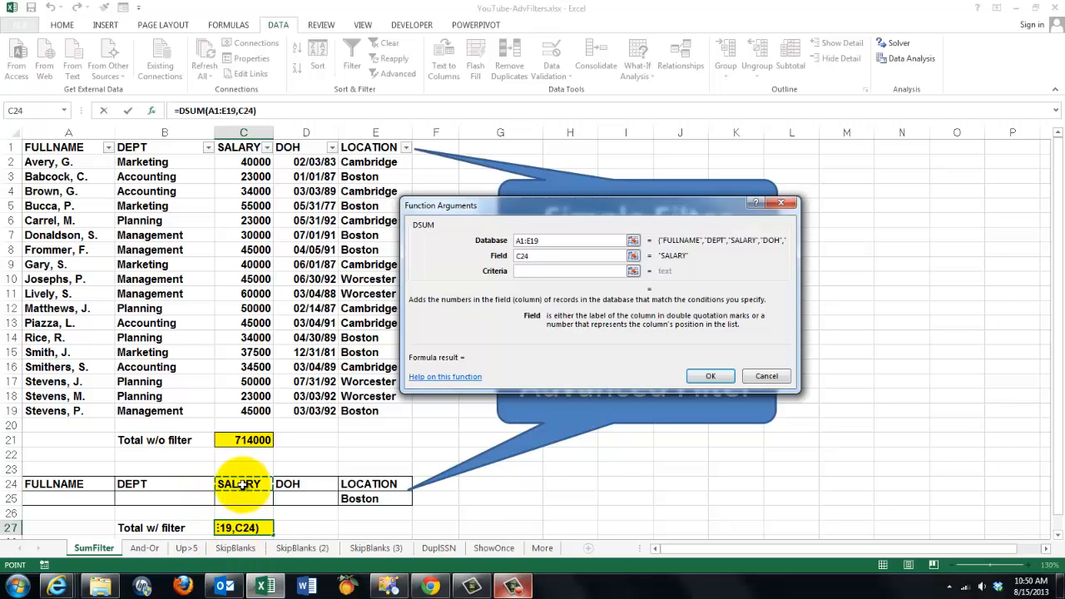
pyautogui.click(524, 273)
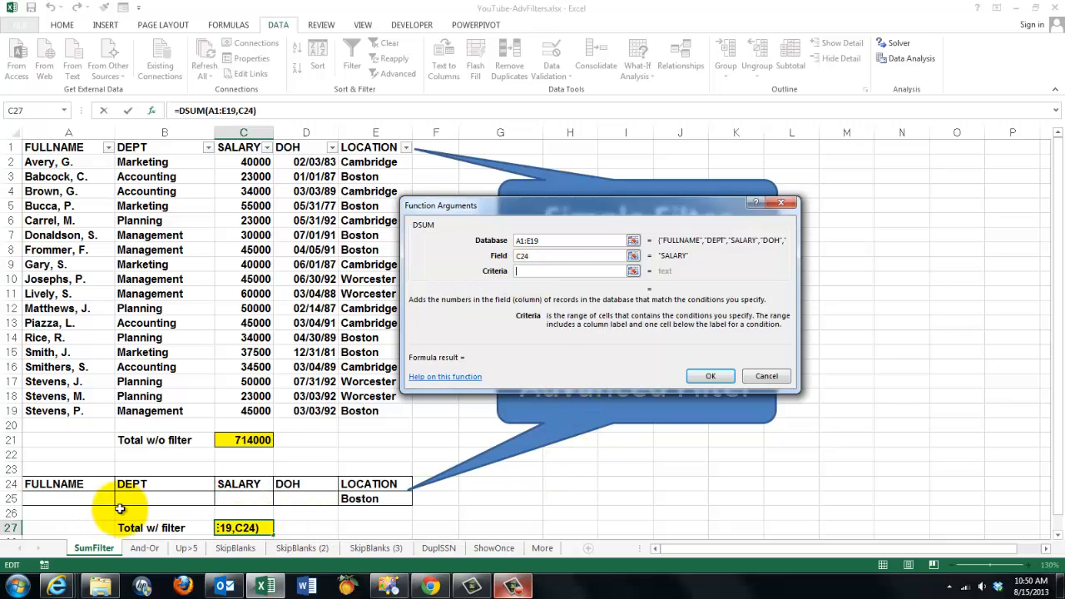
pyautogui.moveTo(37, 483); pyautogui.dragTo(359, 498)
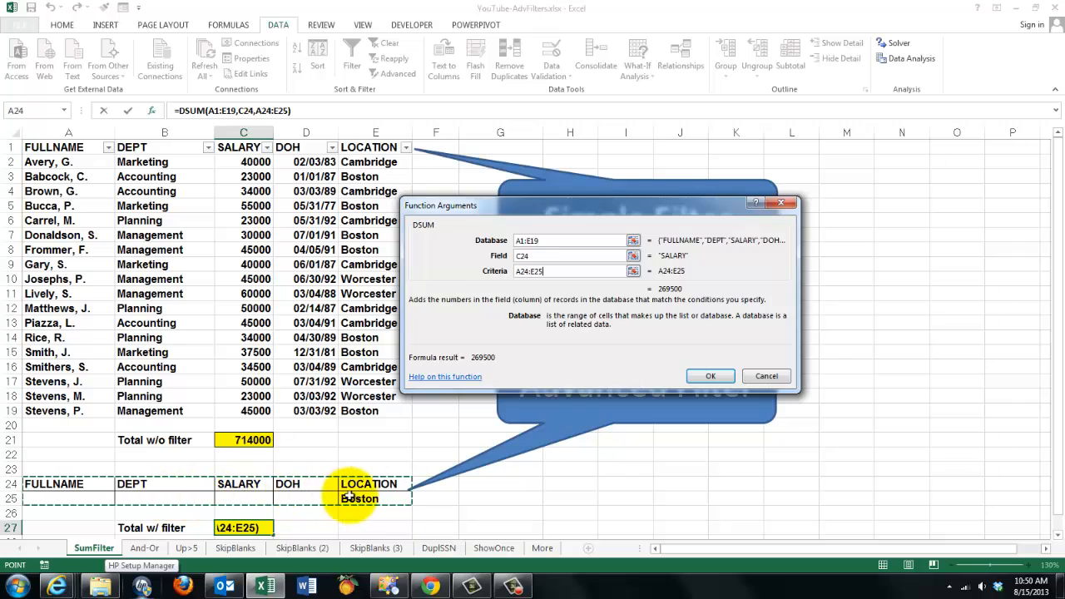
pyautogui.click(711, 376)
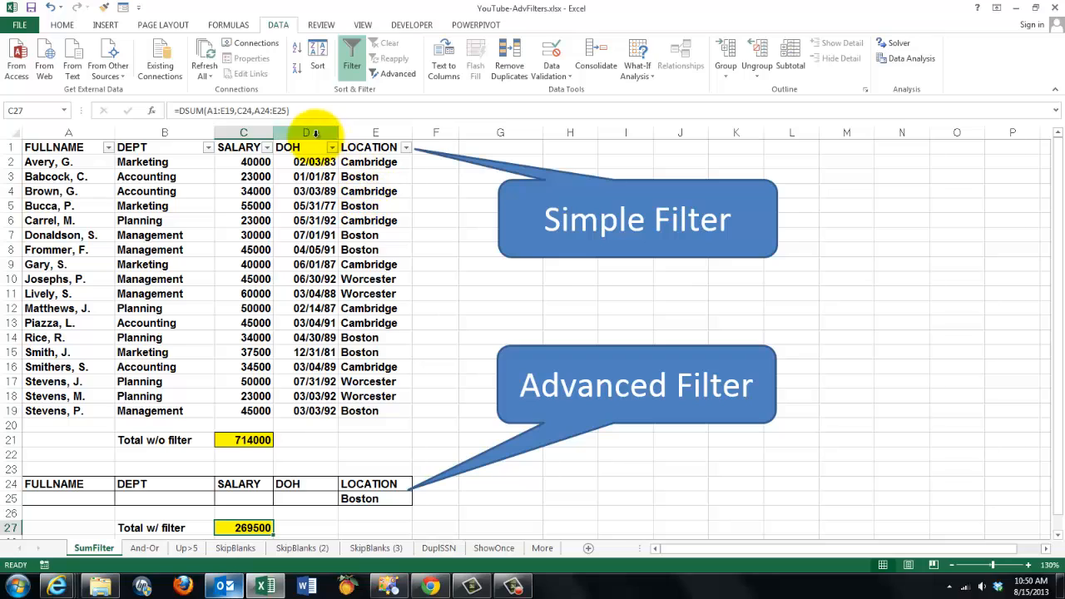
# Turn off the simple filter and apply an in-place Advanced Filter to A1:E19 using criteria range A24:E25
pyautogui.click(351, 55)
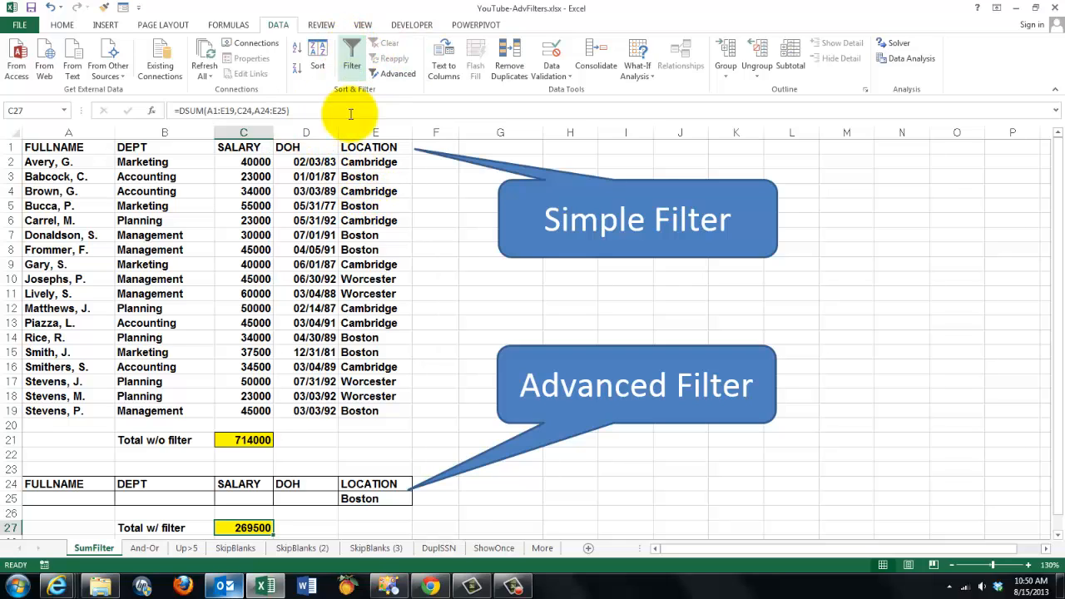
pyautogui.click(315, 291)
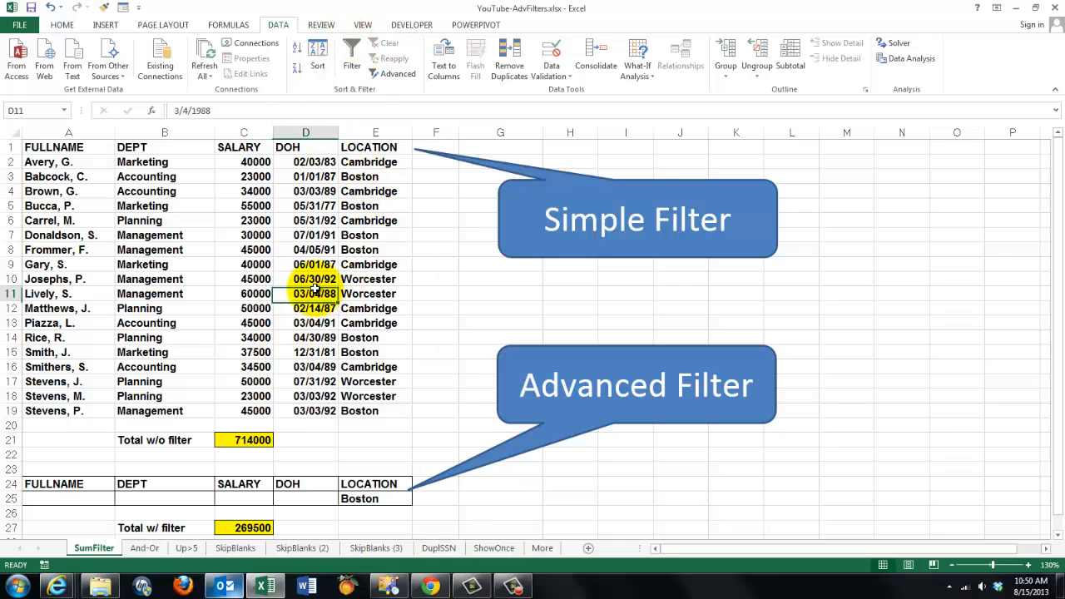
pyautogui.click(399, 74)
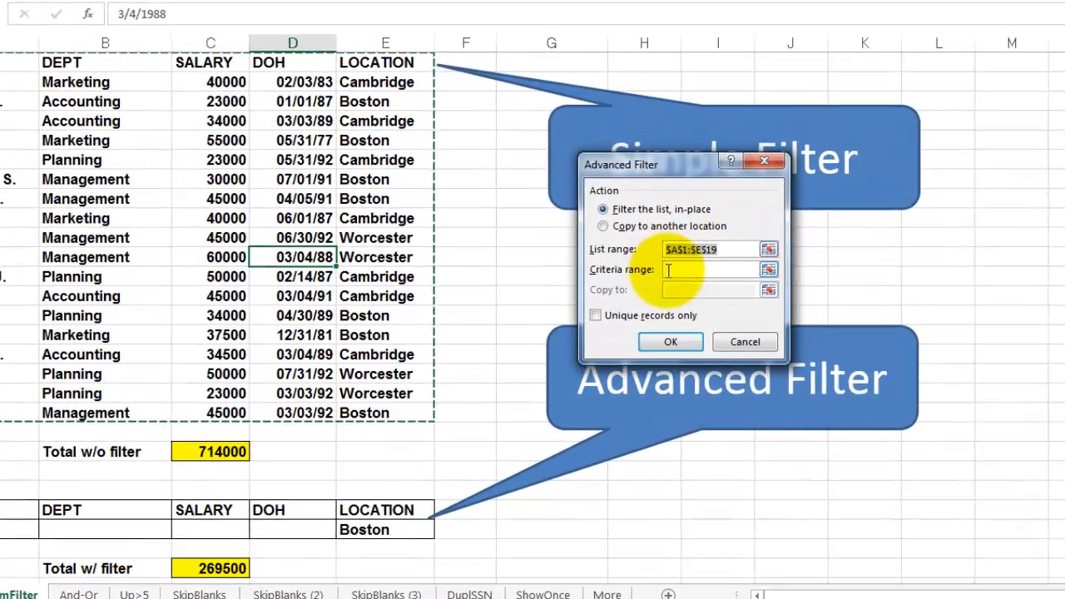
pyautogui.click(670, 269)
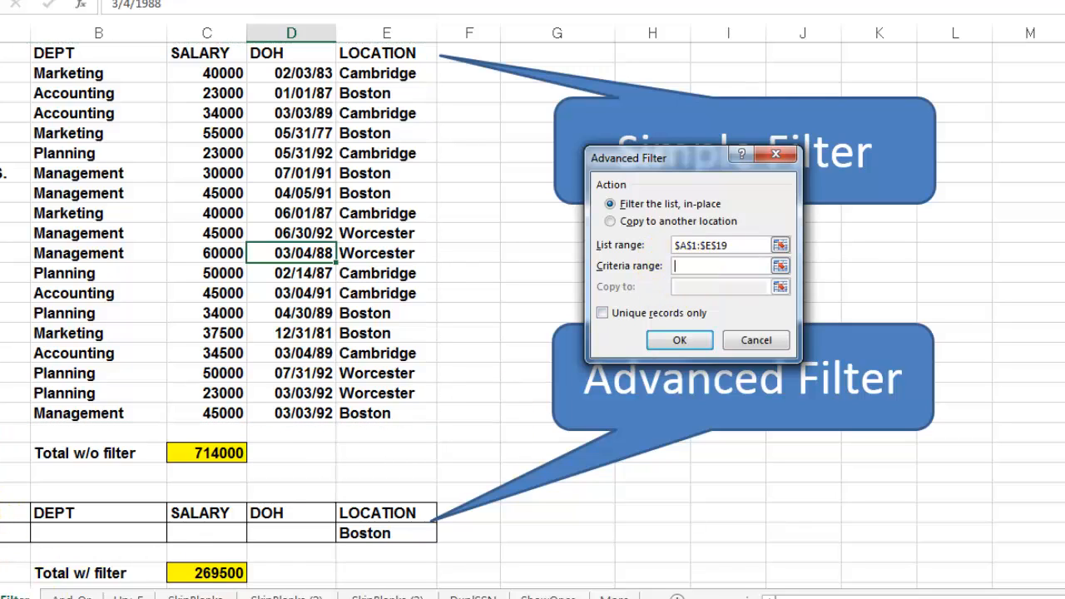
pyautogui.moveTo(17, 516); pyautogui.dragTo(359, 533)
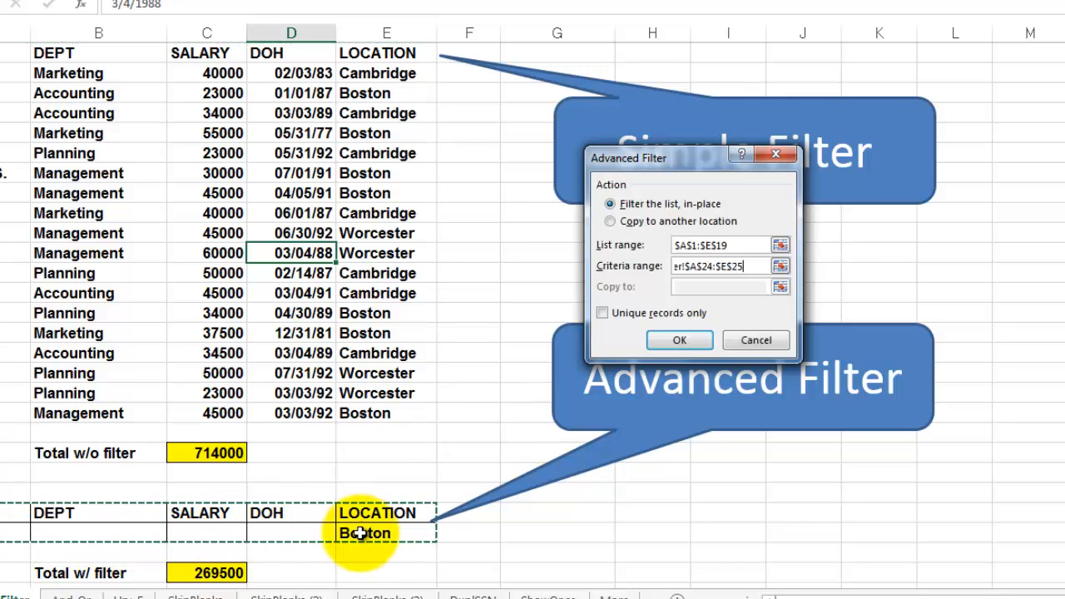
pyautogui.click(679, 341)
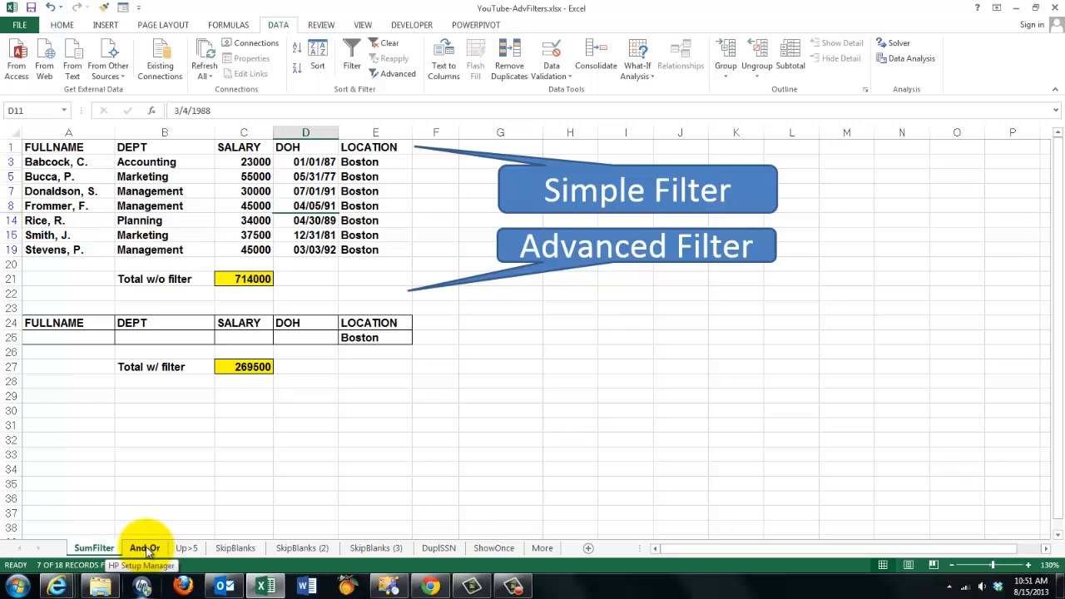
# Look over the criteria examples on the And-Or sheet, and enter =($D5-$C5)>5 in cell D2 of the Up>5 sheet
pyautogui.click(146, 549)
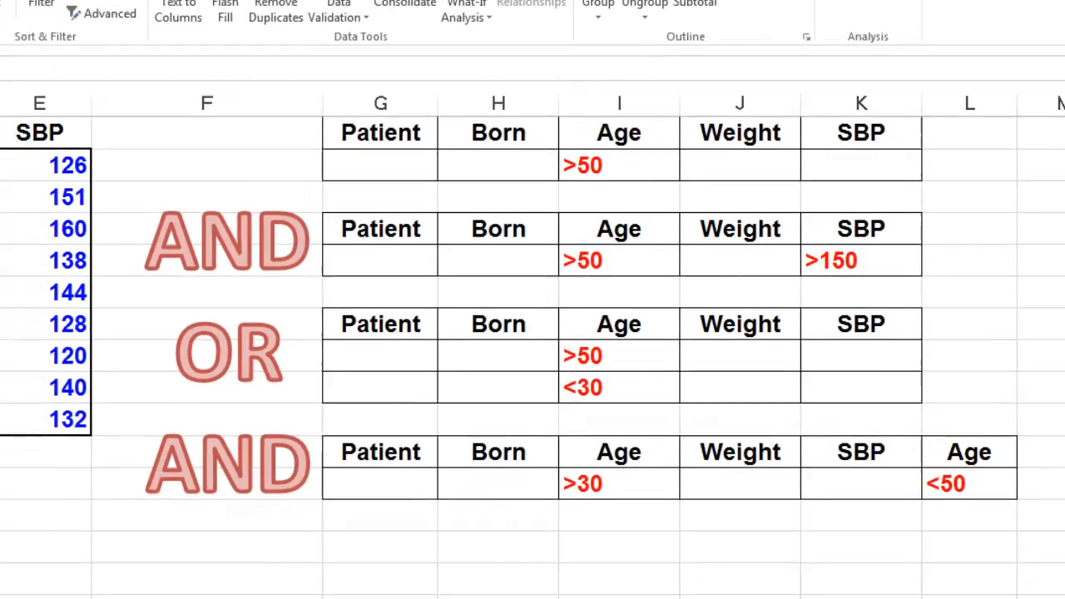
pyautogui.click(189, 548)
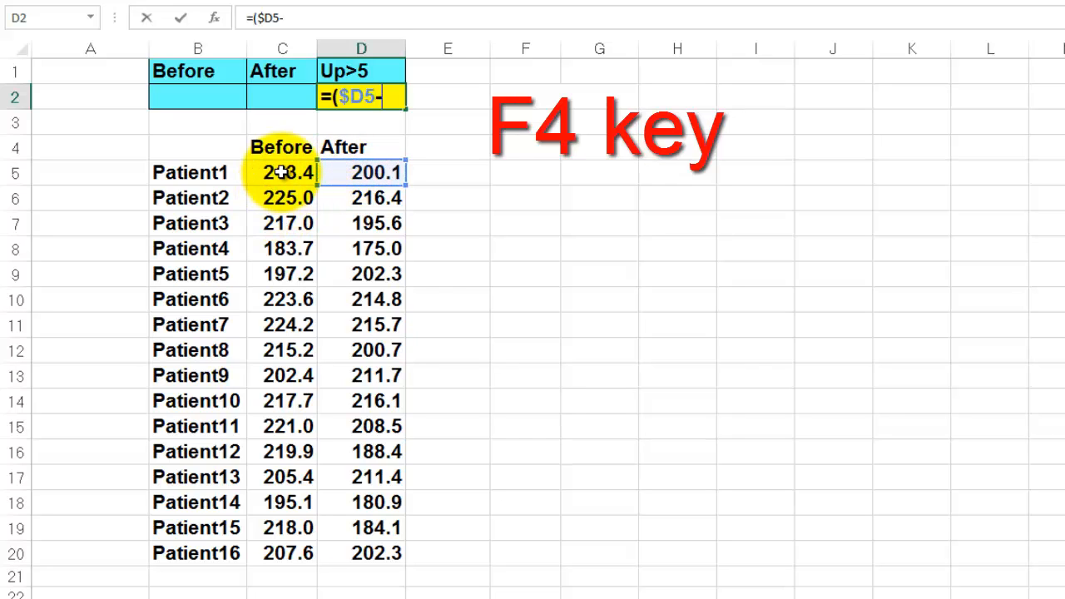
pyautogui.click(281, 172)
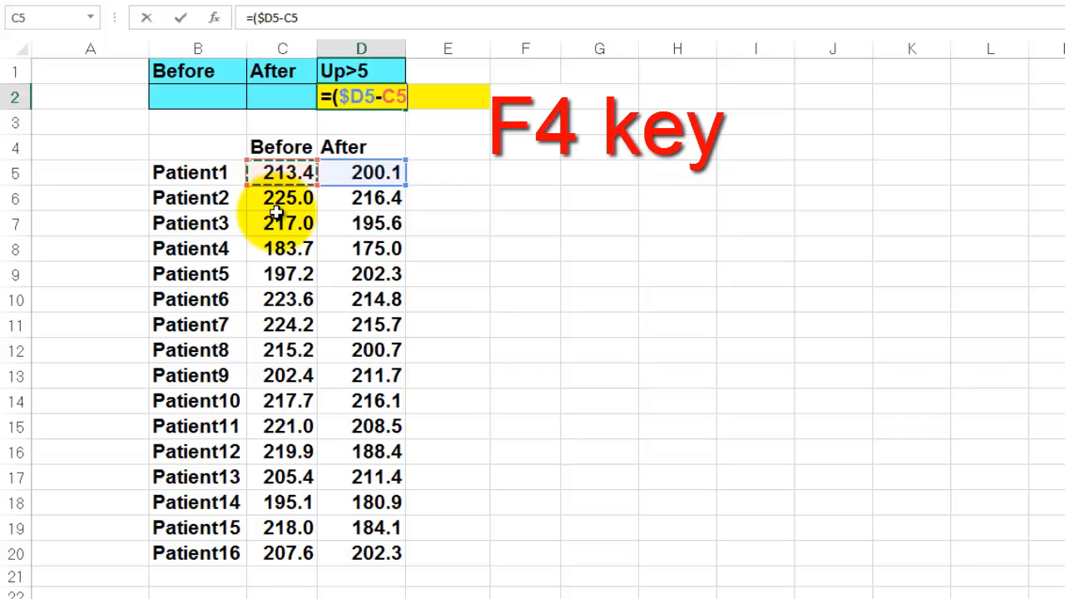
pyautogui.press('F4')
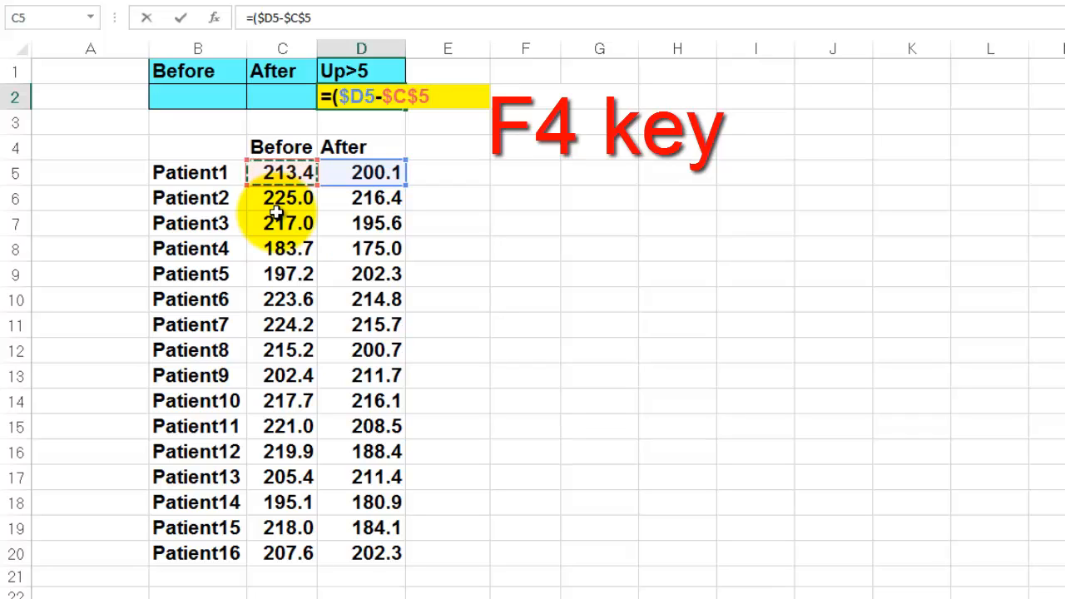
pyautogui.press('F4')
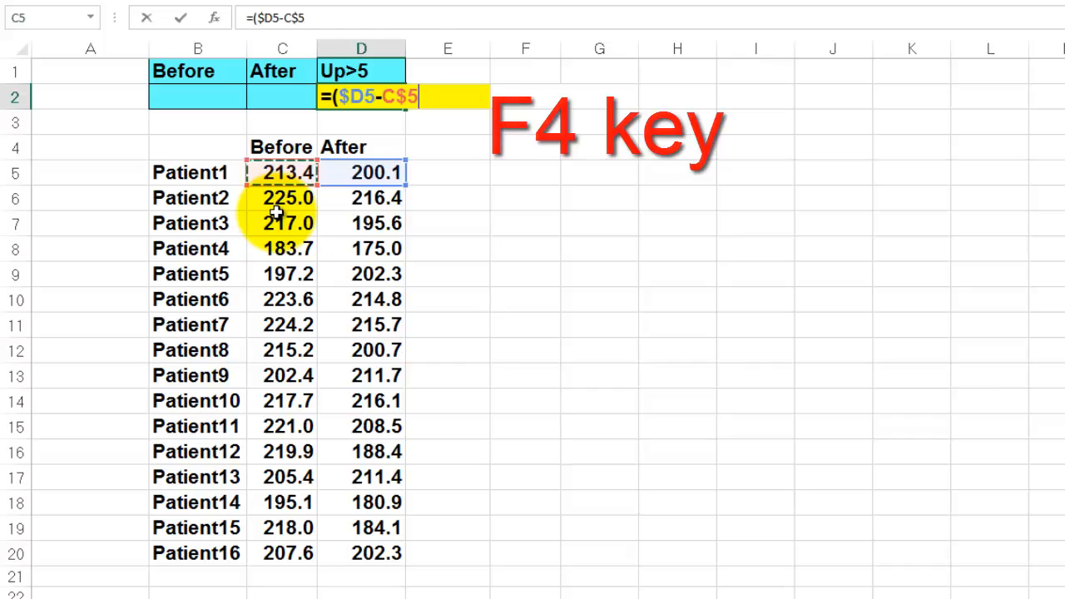
pyautogui.press('F4')
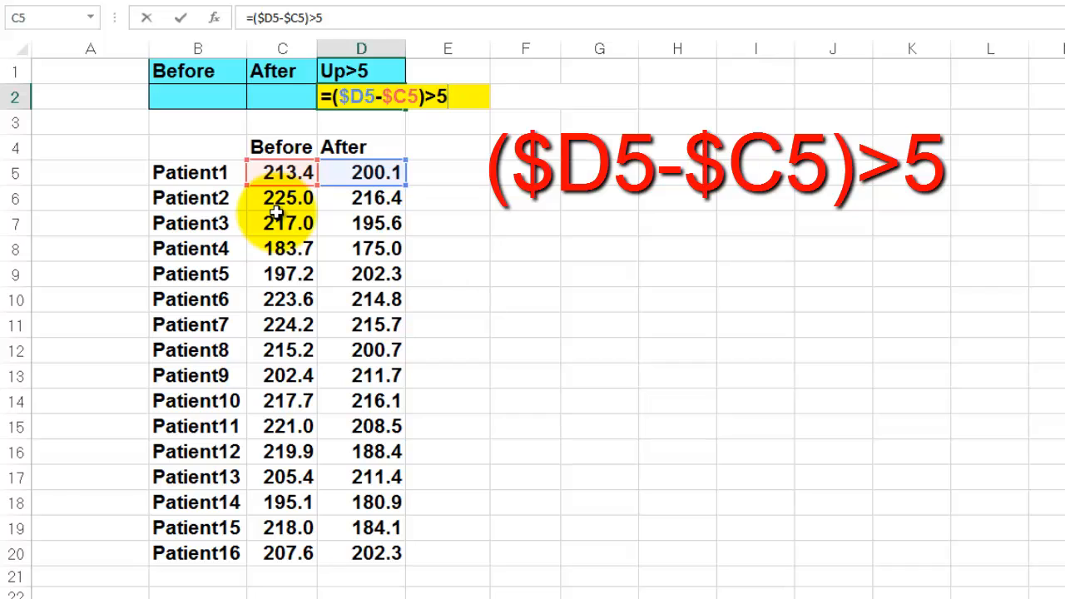
pyautogui.hotkey('ctrl', 'Return')
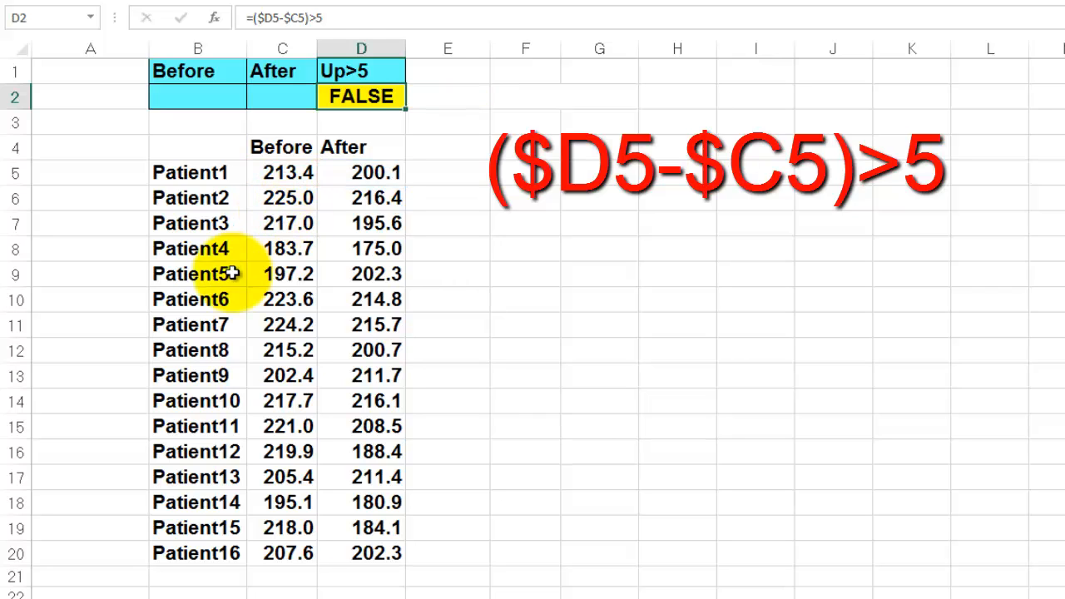
# Apply an in-place Advanced Filter to the patient list B4:D20 using criteria range B1:D2
pyautogui.click(358, 171)
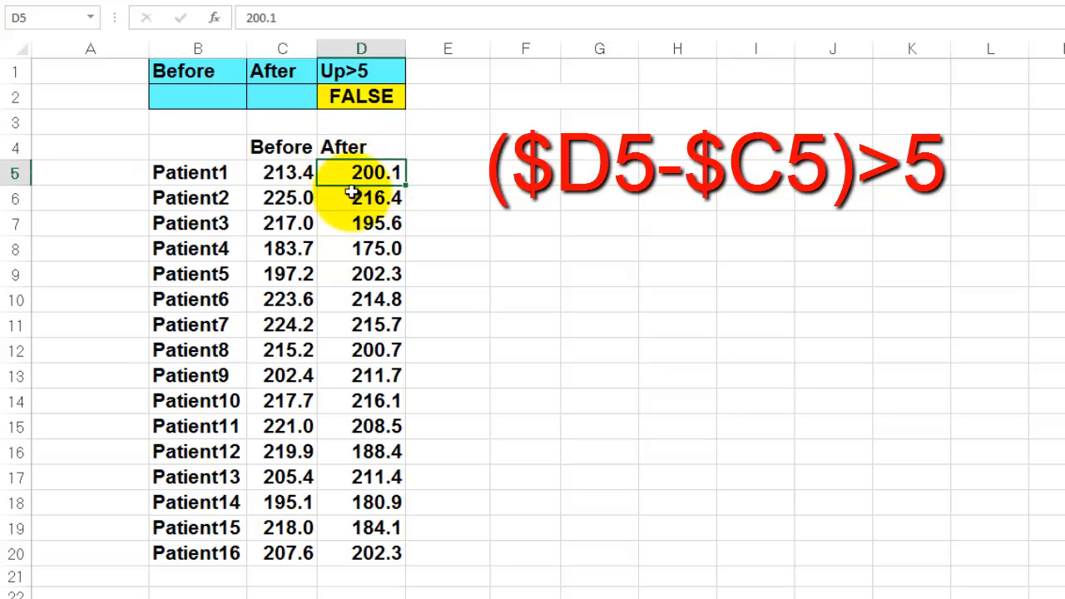
pyautogui.click(349, 97)
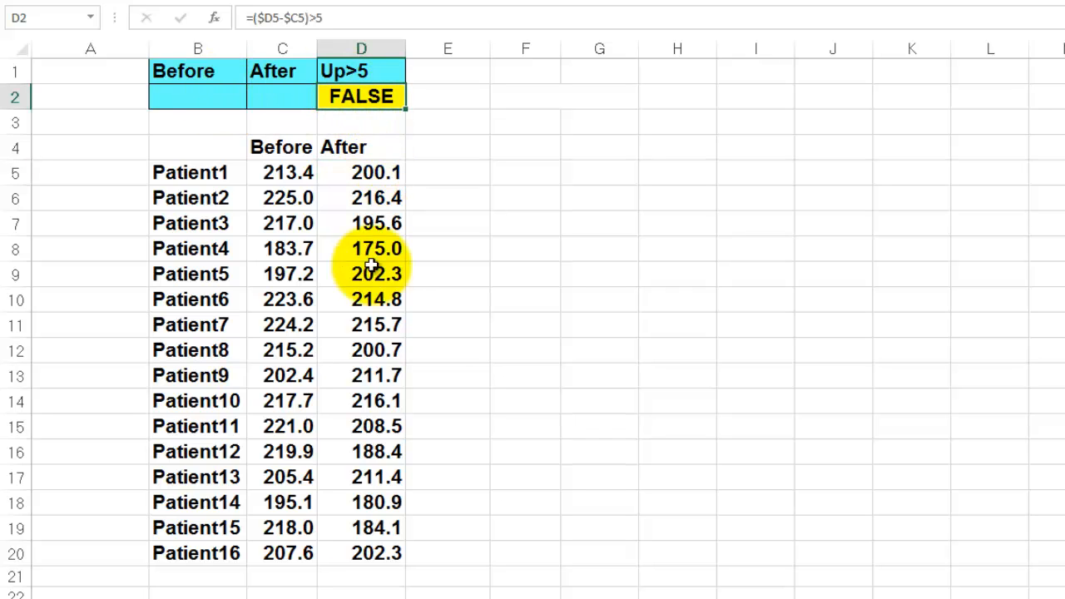
pyautogui.click(286, 329)
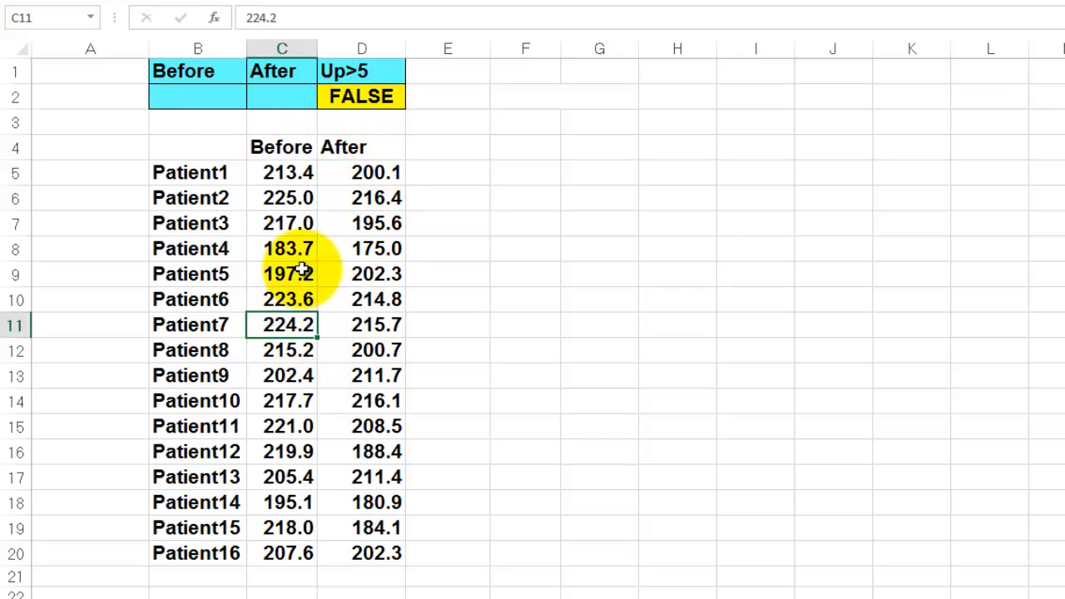
pyautogui.click(560, 2)
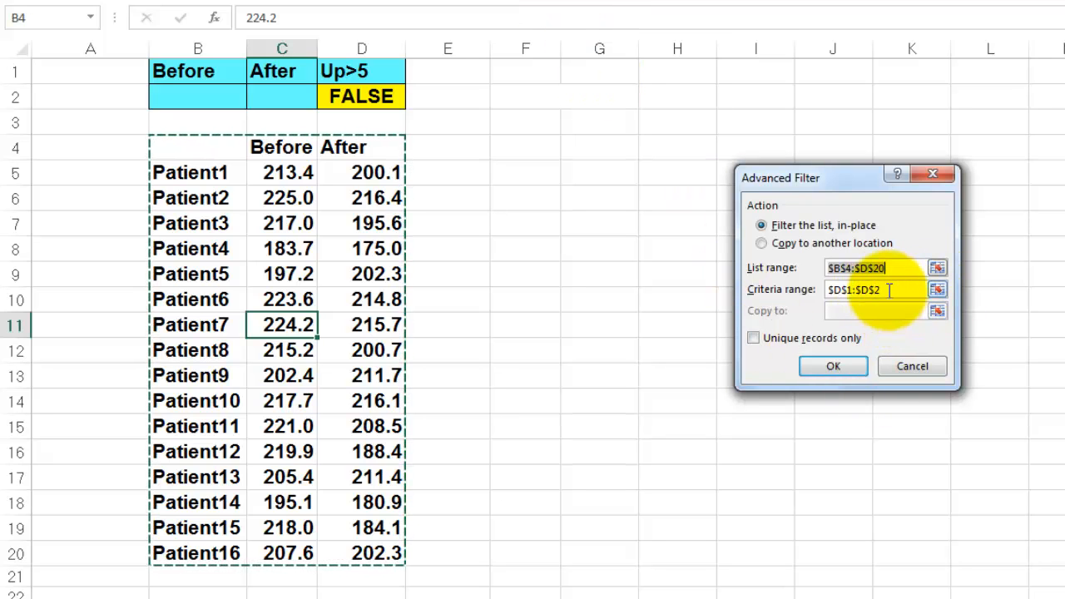
pyautogui.moveTo(888, 289); pyautogui.dragTo(824, 289)
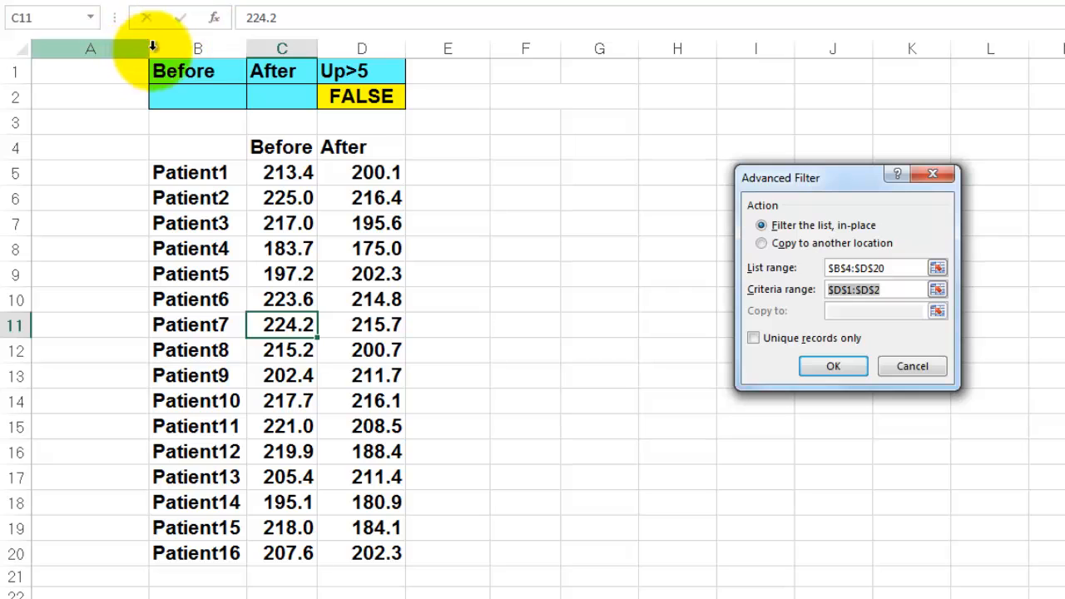
pyautogui.moveTo(174, 70); pyautogui.dragTo(345, 100)
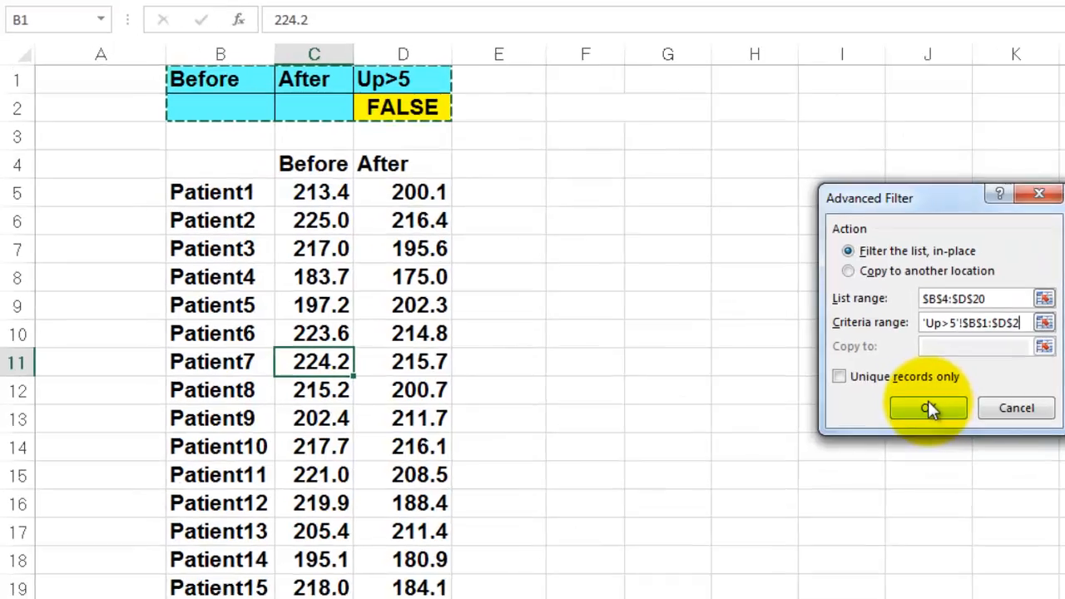
pyautogui.click(928, 406)
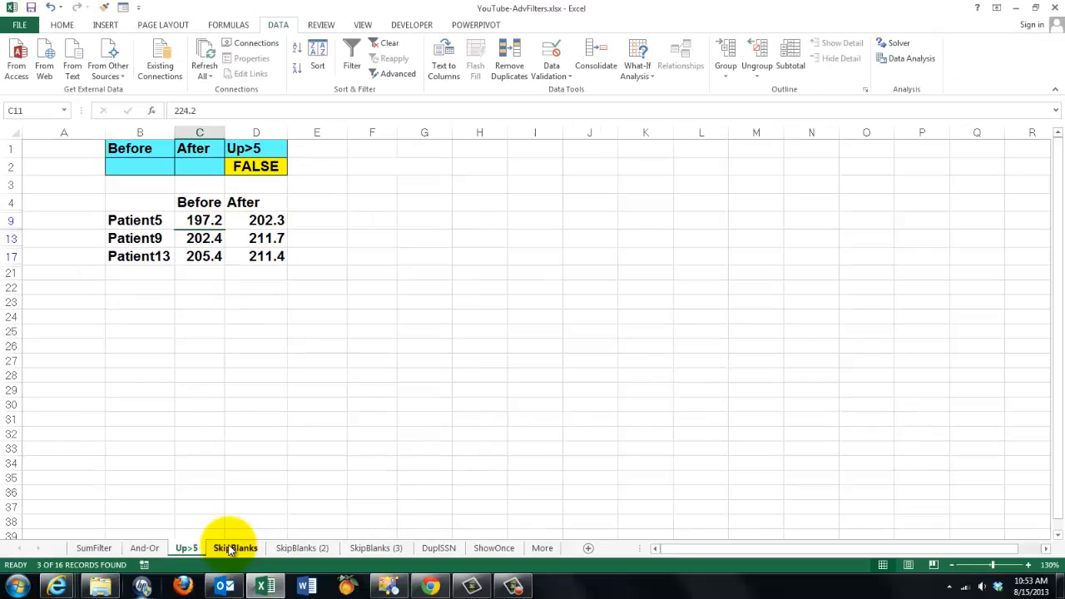
# Enter the criterion formula =SkipBlanks!$E2<>"" in cell G2 of the SkipBlanks (2) sheet, referencing the first weight on the SkipBlanks sheet
pyautogui.click(235, 548)
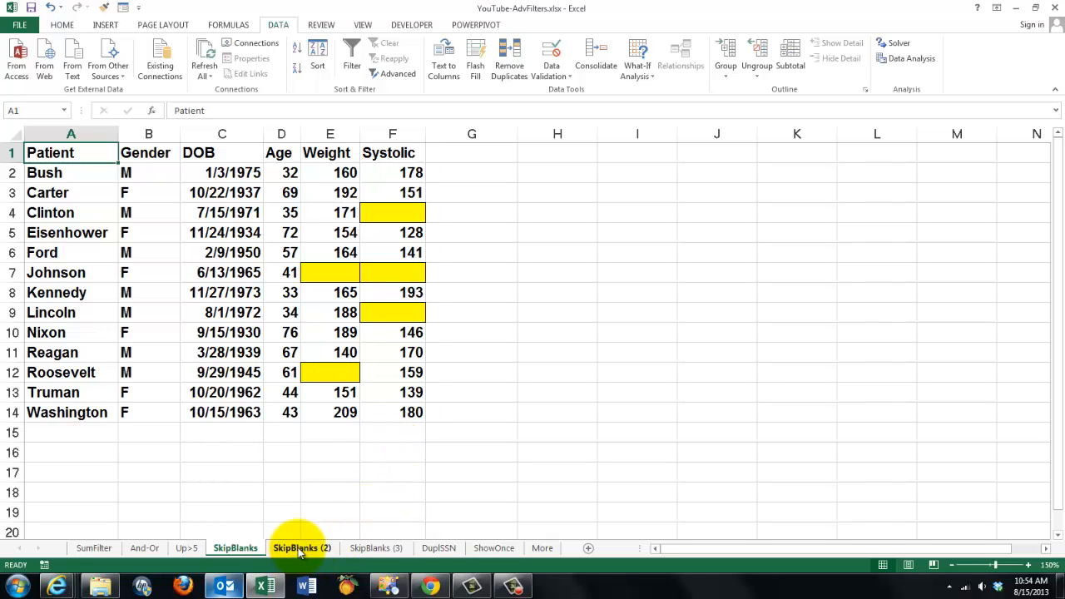
pyautogui.click(302, 549)
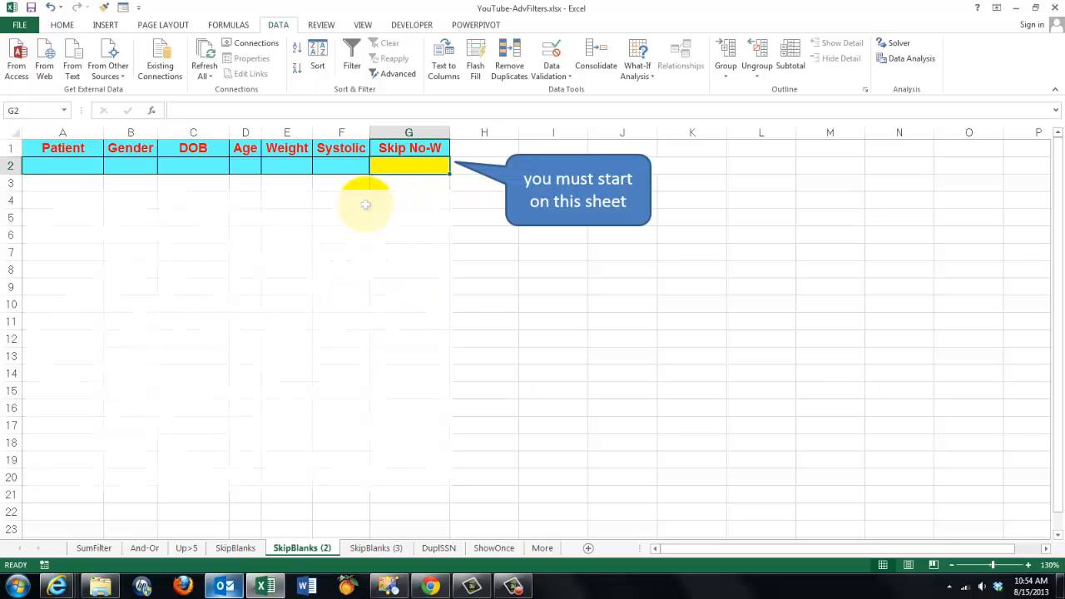
pyautogui.write('=')
pyautogui.click(233, 549)
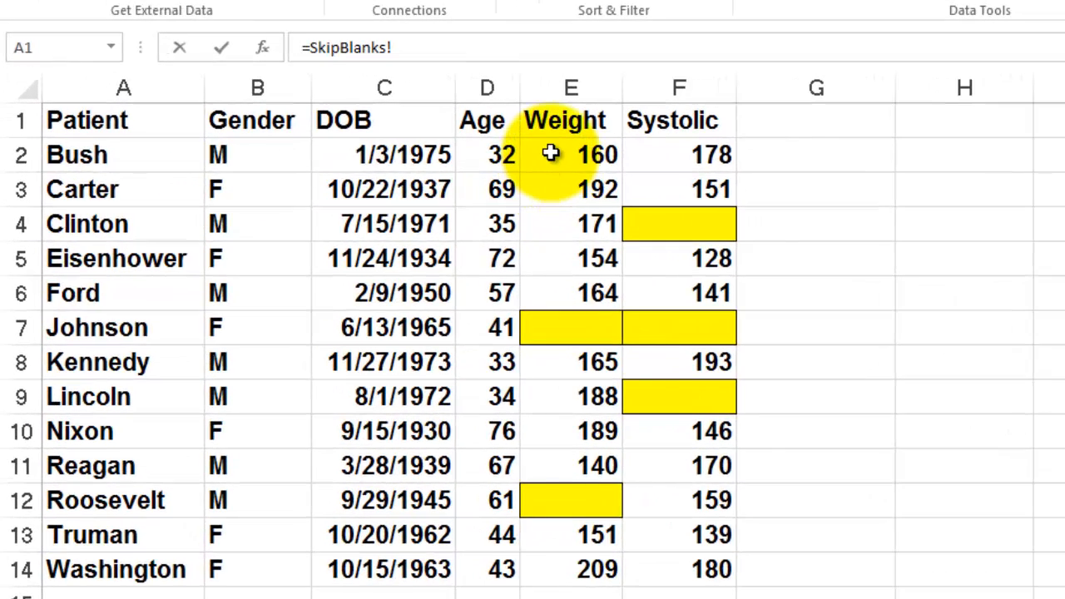
pyautogui.click(551, 153)
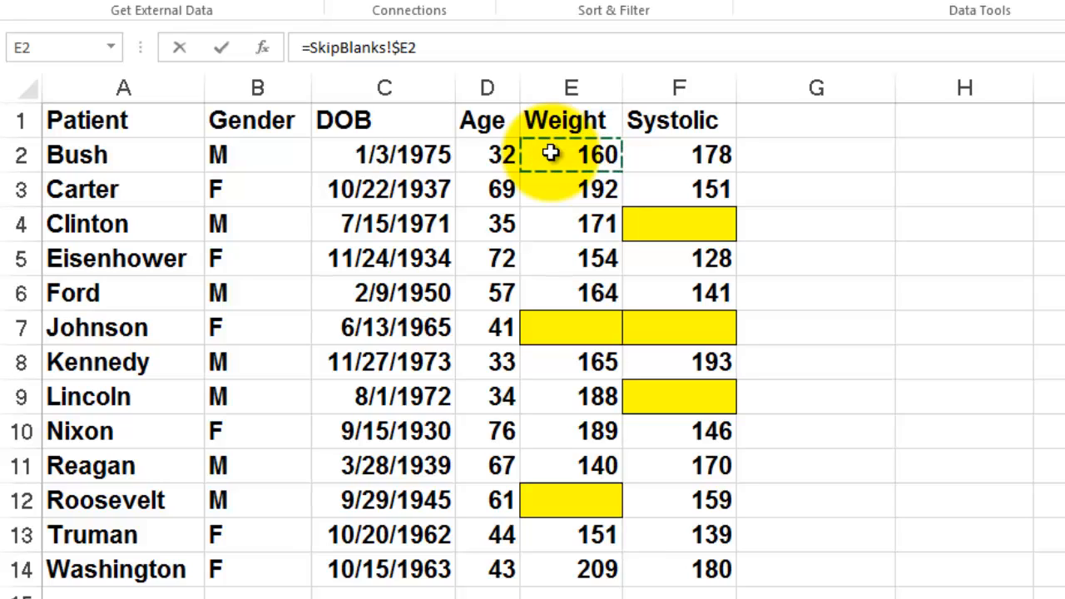
pyautogui.click(429, 50)
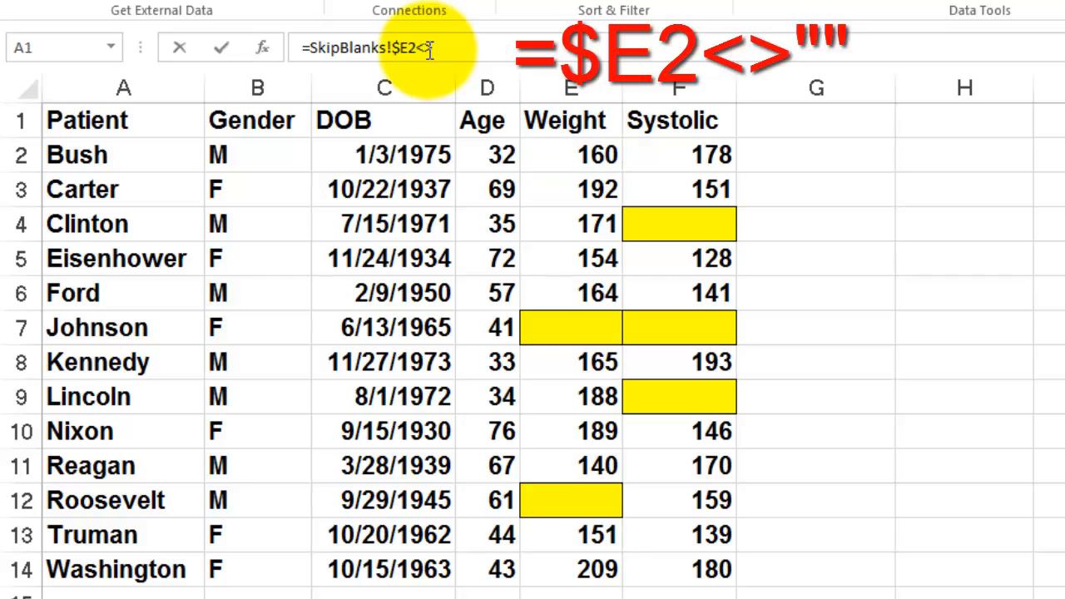
pyautogui.write('<>""')
pyautogui.press('Return')
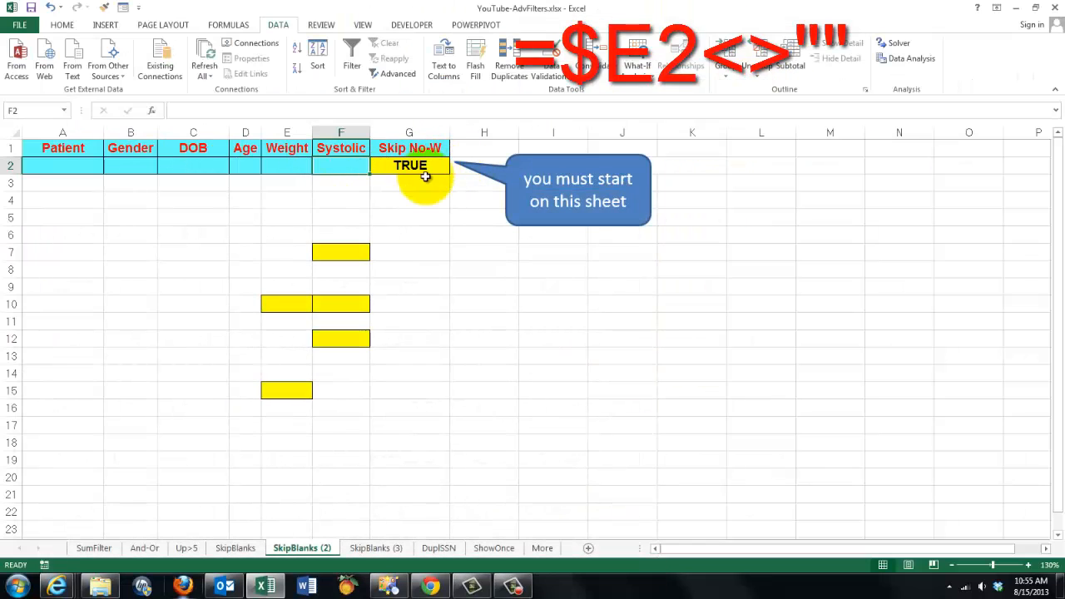
# Start an Advanced Filter from the SkipBlanks (2) sheet and set its list range to SkipBlanks!$A$1:$F$14
pyautogui.click(589, 142)
pyautogui.click(409, 76)
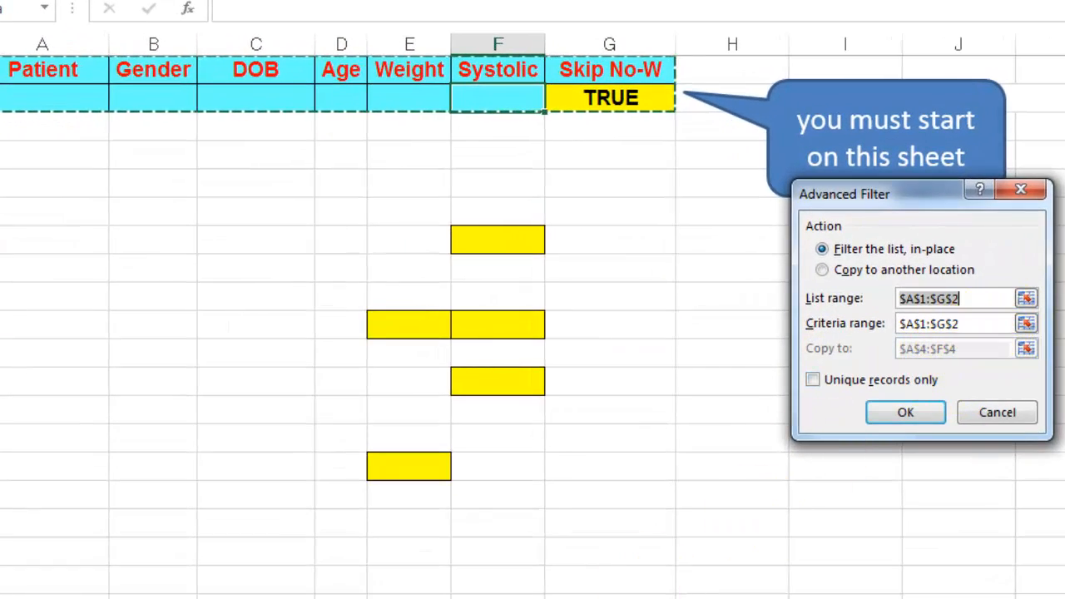
pyautogui.click(341, 597)
pyautogui.click(8, 78)
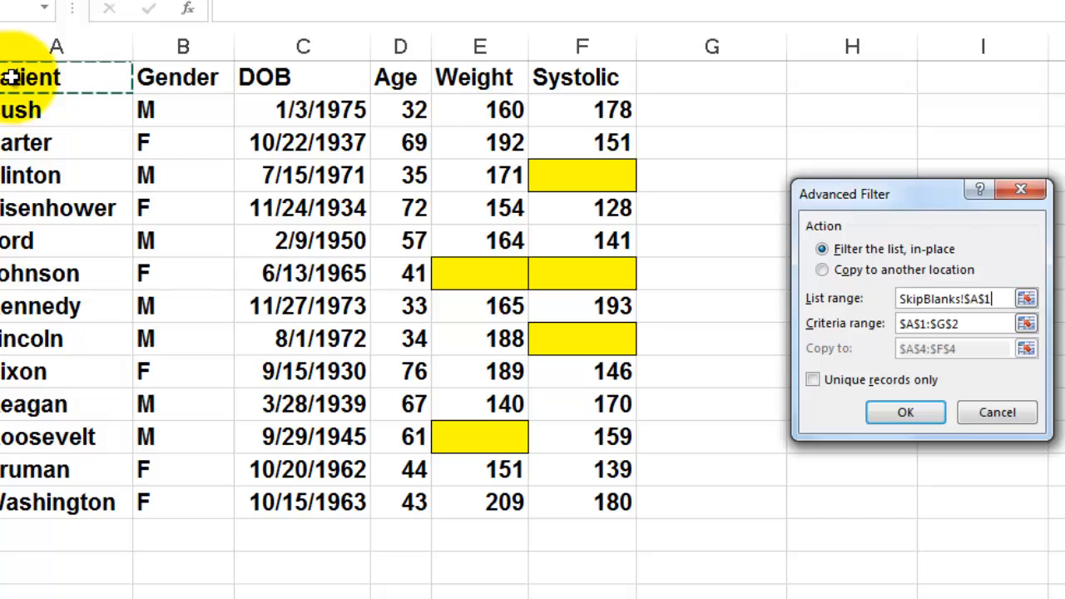
pyautogui.hotkey('ctrl', 'shift', 'Down')
pyautogui.hotkey('ctrl', 'shift', 'Right')
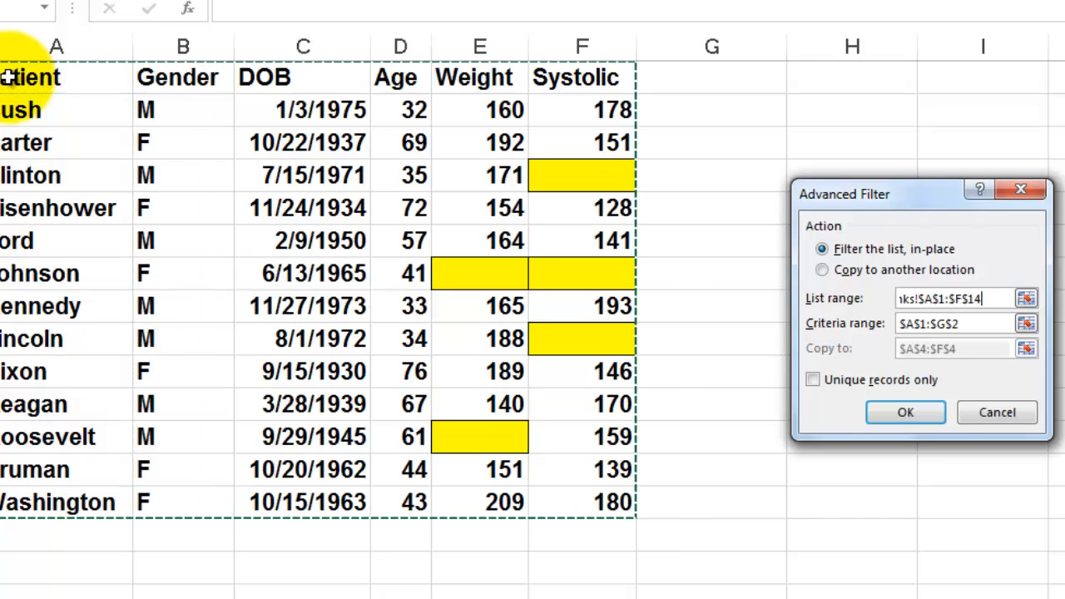
# Run the filter with criteria range A1:G2, copying the matching records to cell A4 of SkipBlanks (2)
pyautogui.click(979, 324)
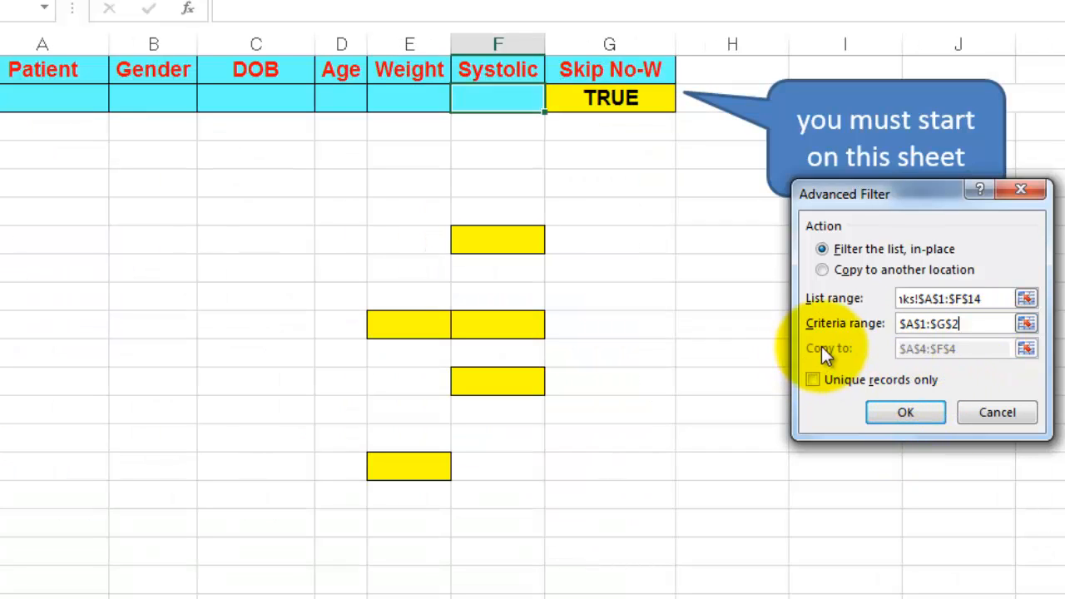
pyautogui.click(821, 269)
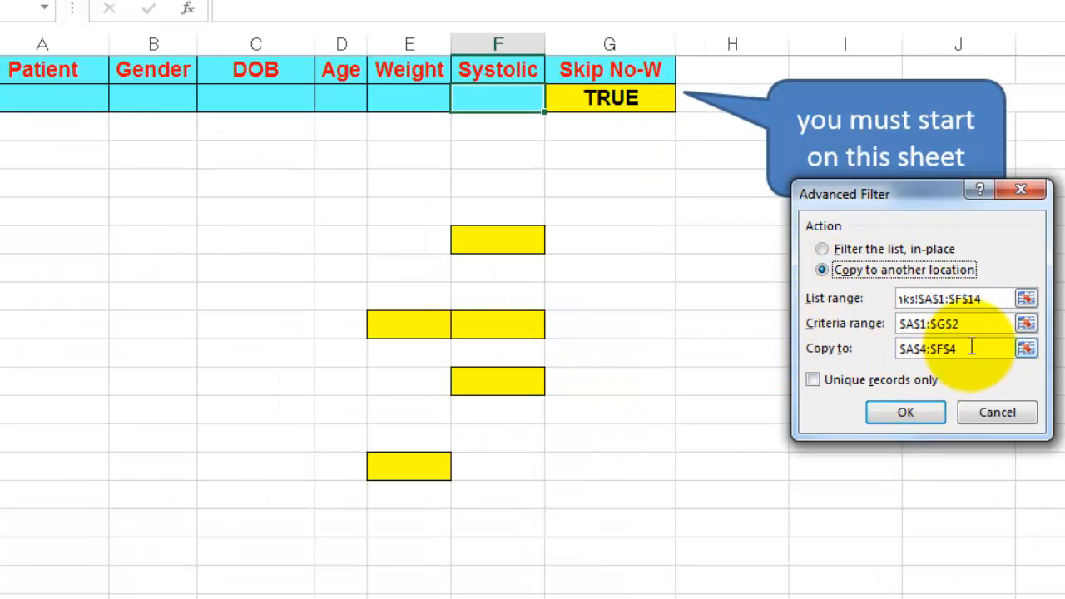
pyautogui.moveTo(970, 348); pyautogui.dragTo(857, 353)
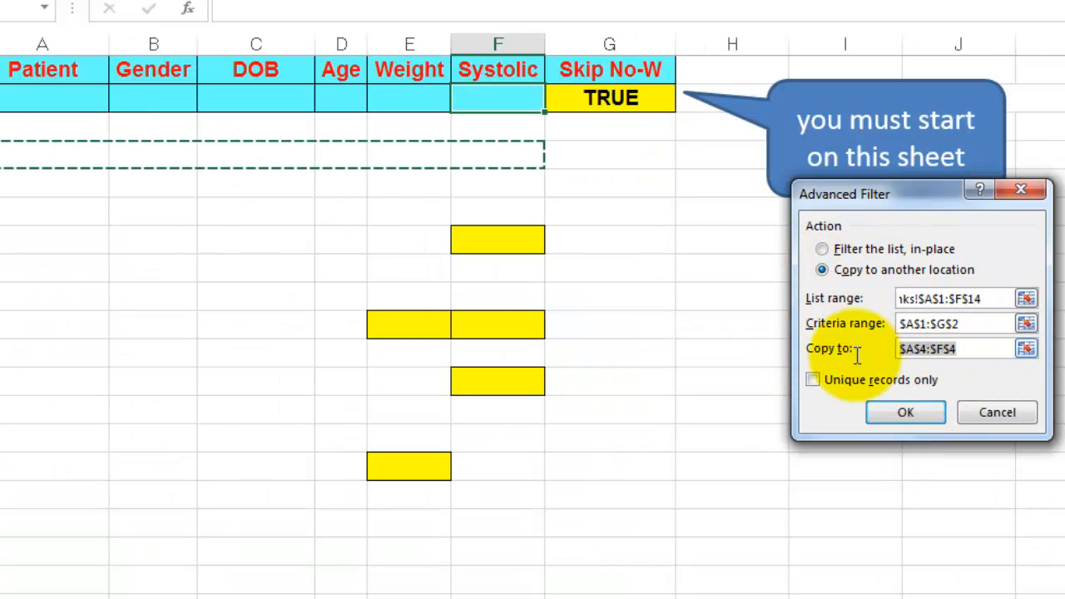
pyautogui.click(24, 158)
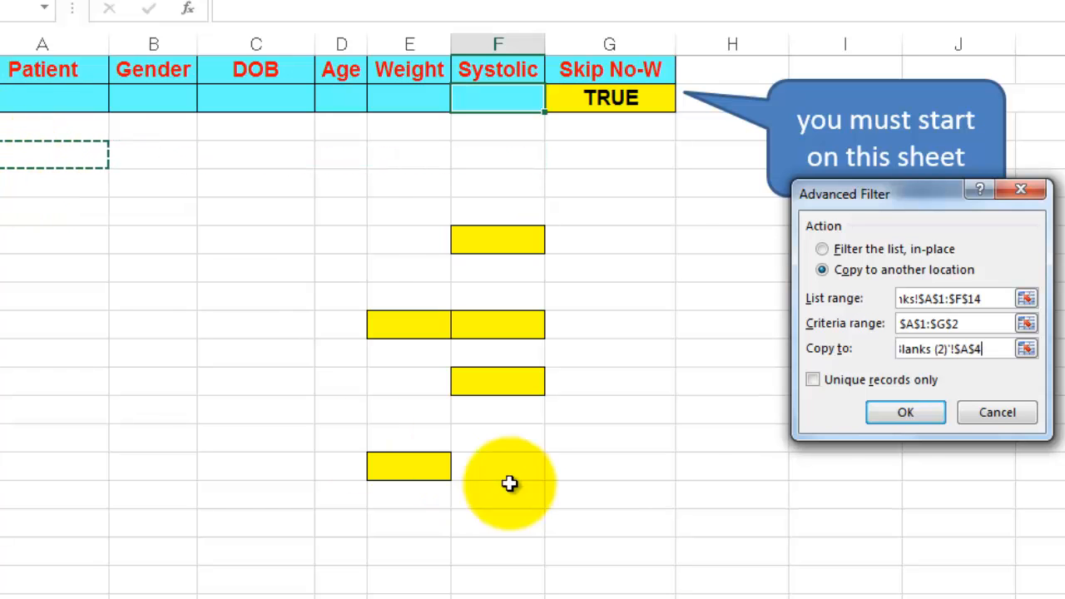
pyautogui.click(897, 413)
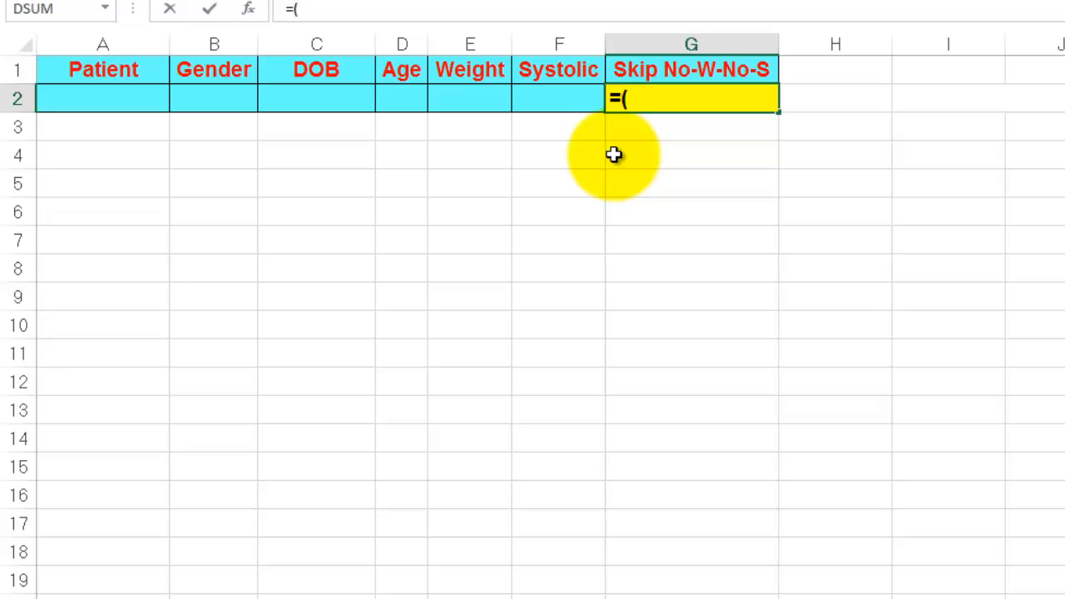
# Enter =AND(SkipBlanks!$E2<>"",SkipBlanks!$F2<>"") in cell G2 of the SkipBlanks (3) sheet
pyautogui.write('and')
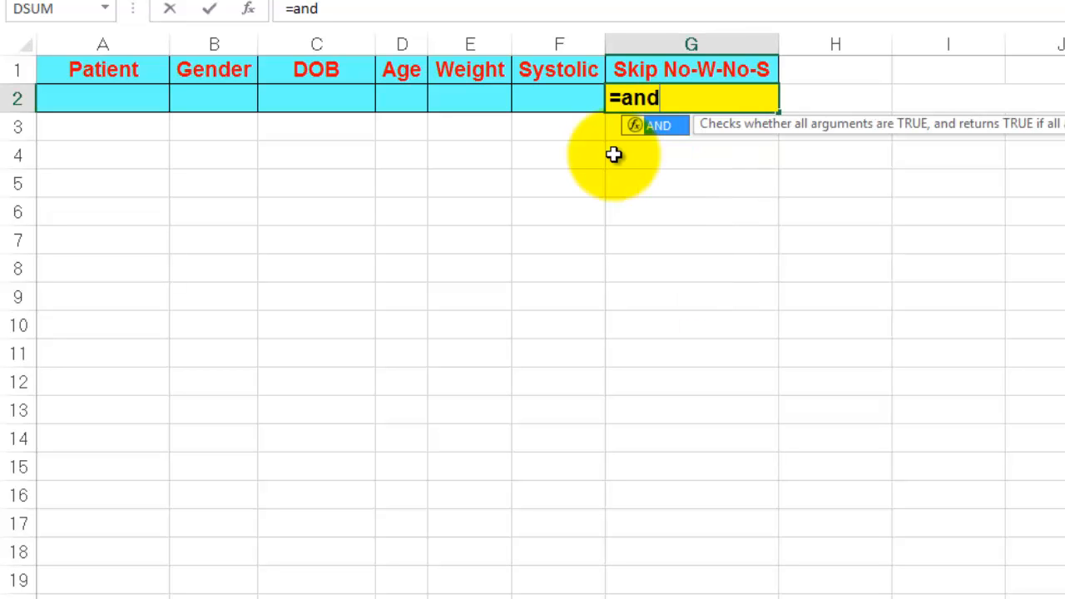
pyautogui.write('(')
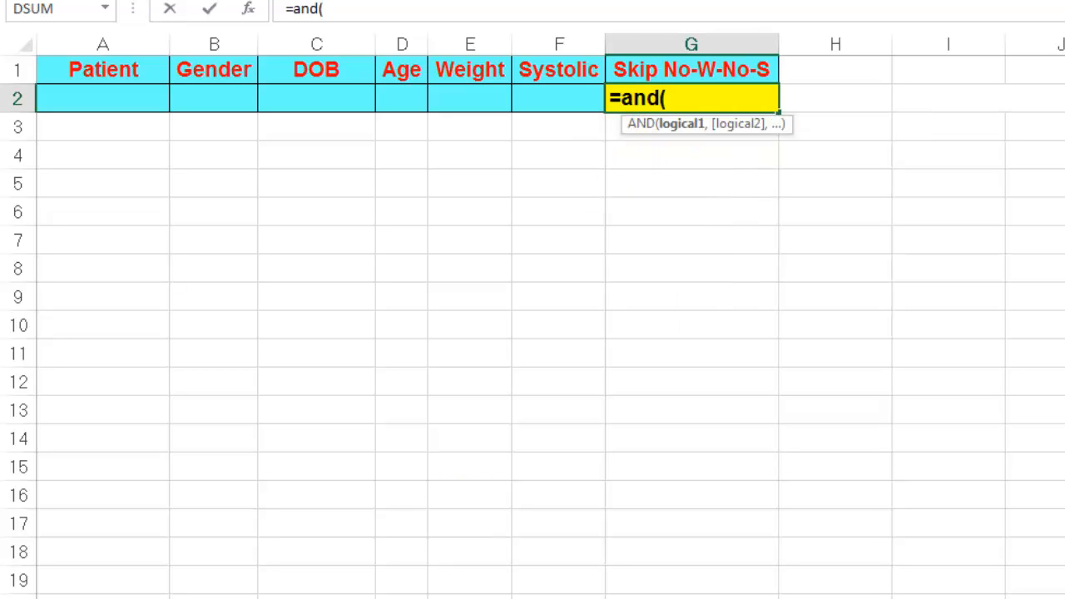
pyautogui.hotkey('ctrl', 'pageup')
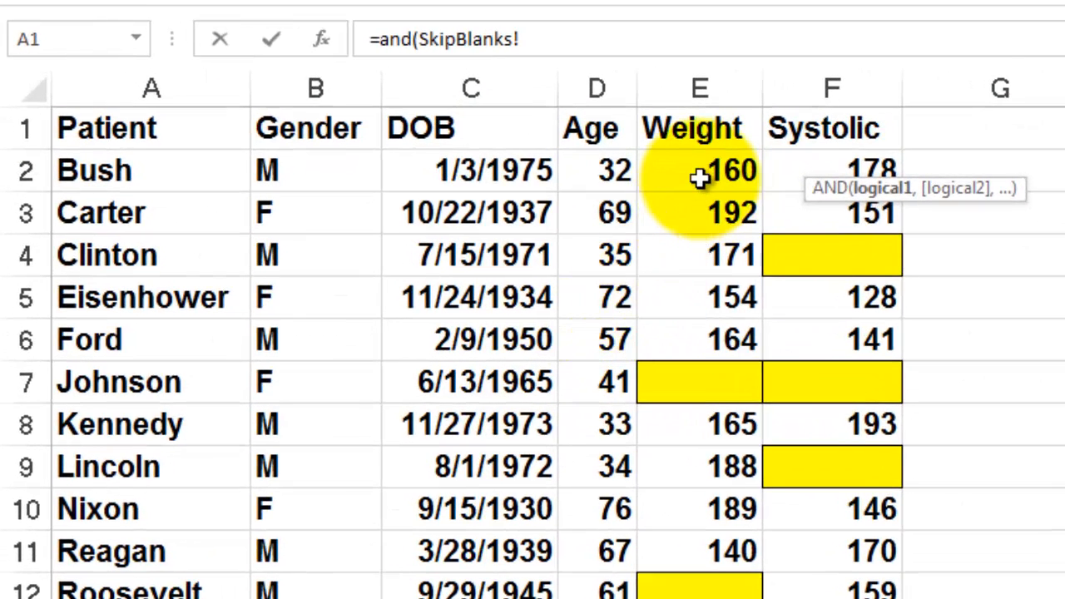
pyautogui.click(699, 178)
pyautogui.press('F4')
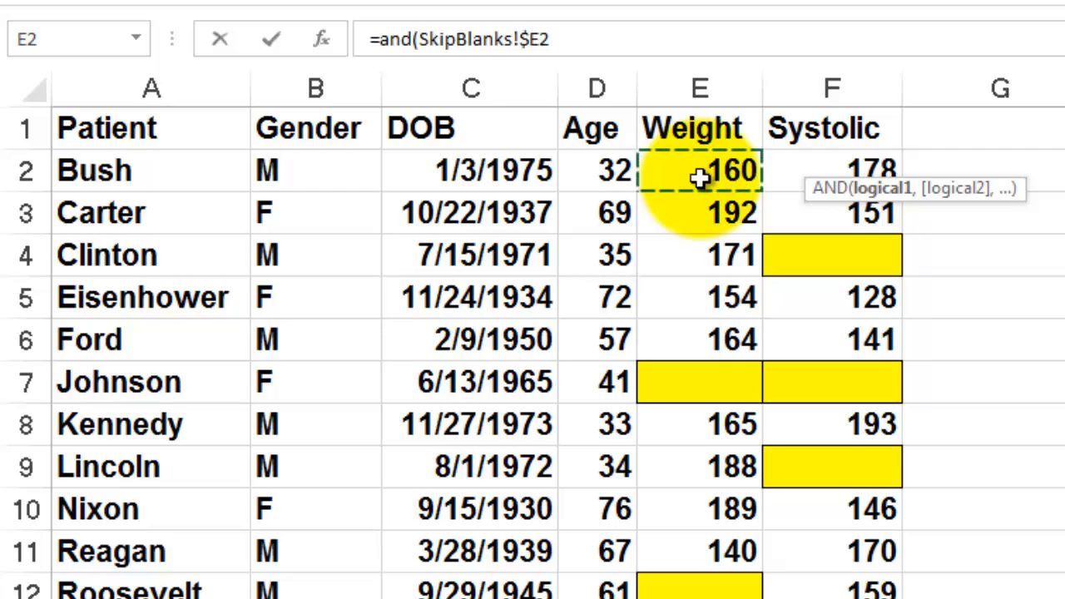
pyautogui.write('<>')
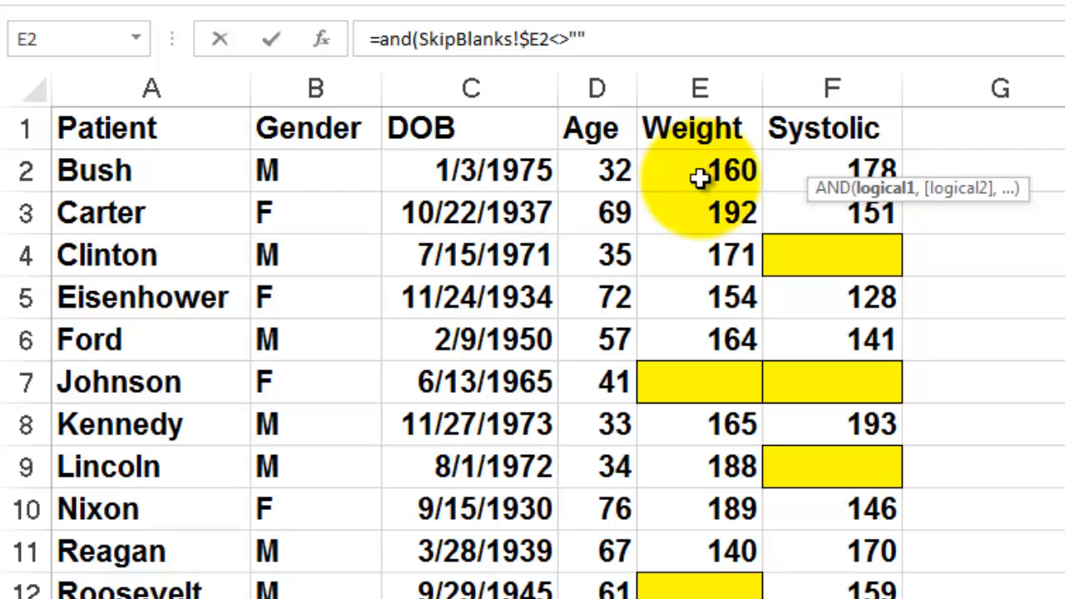
pyautogui.write('"",')
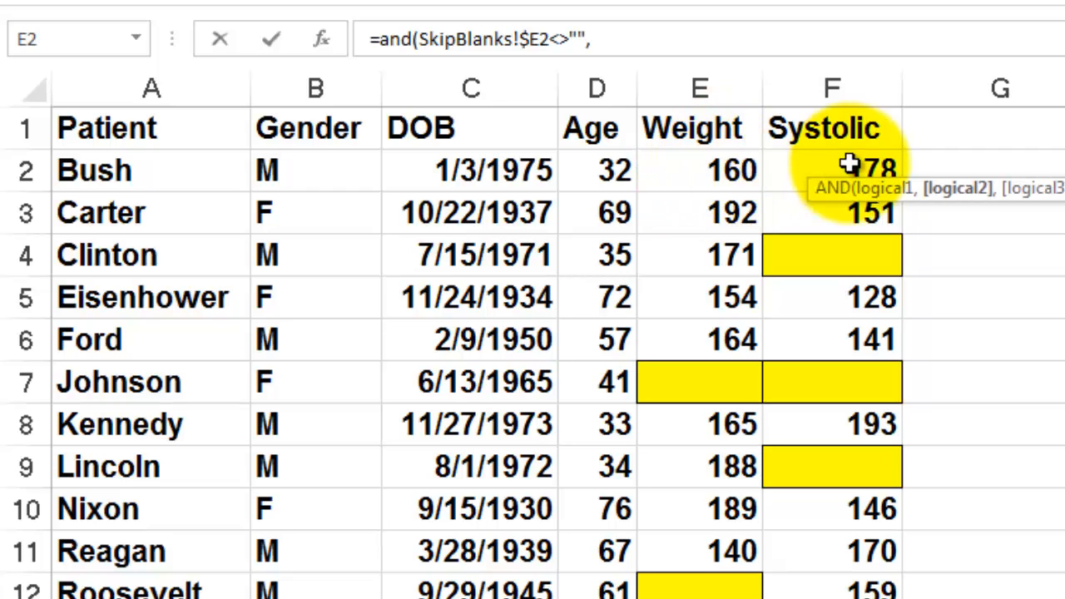
pyautogui.click(815, 163)
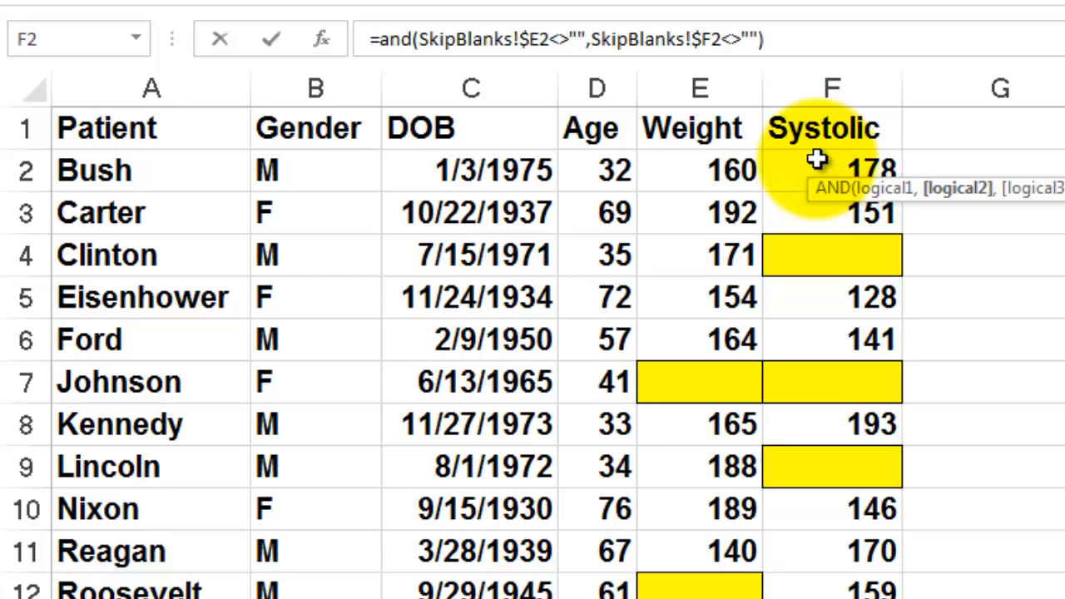
pyautogui.press('Return')
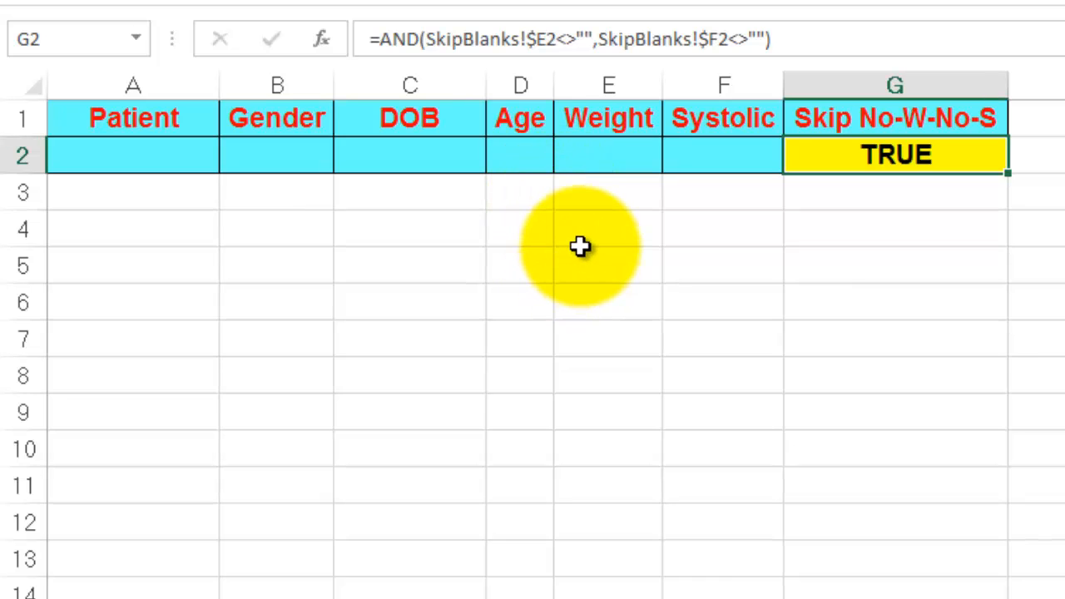
# Run an Advanced Filter on SkipBlanks!A1:F14 with SkipBlanks (3) criteria range A1:G2, copying the results to cell A4
pyautogui.click(845, 0)
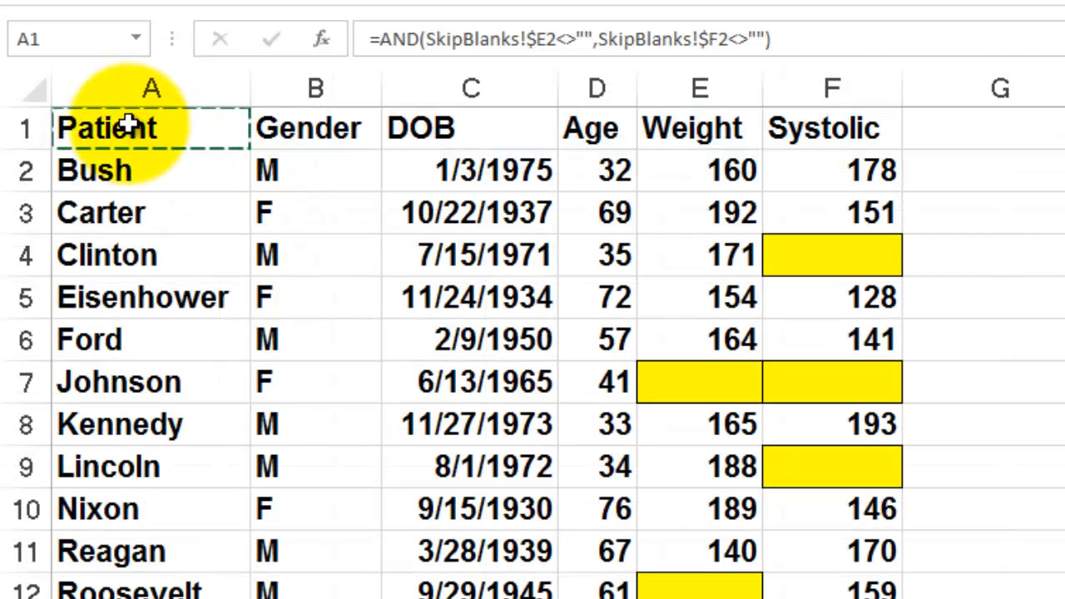
pyautogui.hotkey('ctrl', 'shift', 'Down')
pyautogui.hotkey('ctrl', 'shift', 'Right')
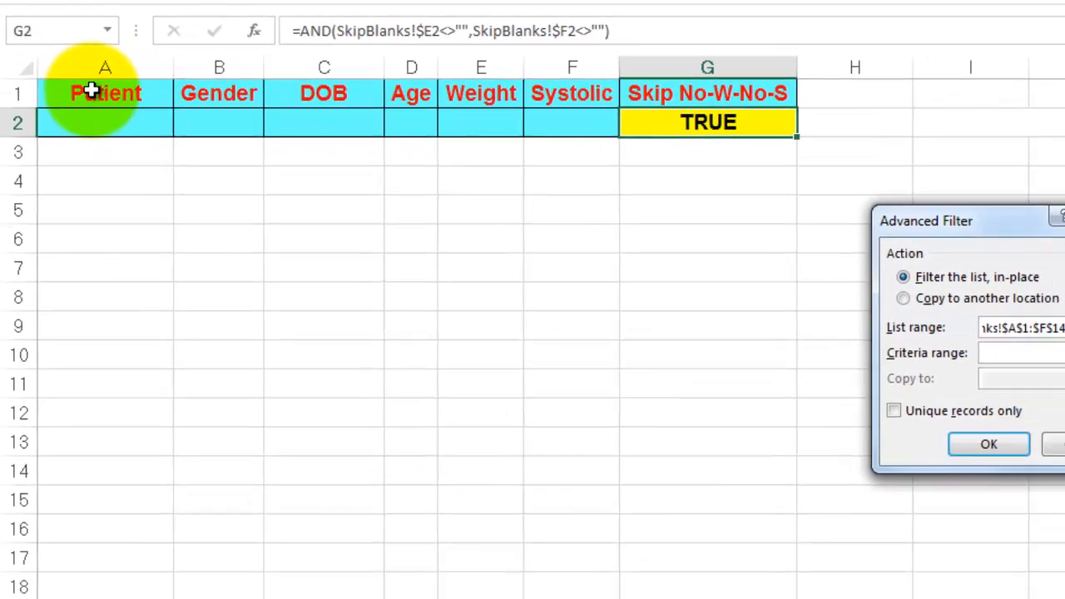
pyautogui.moveTo(119, 118); pyautogui.dragTo(866, 141)
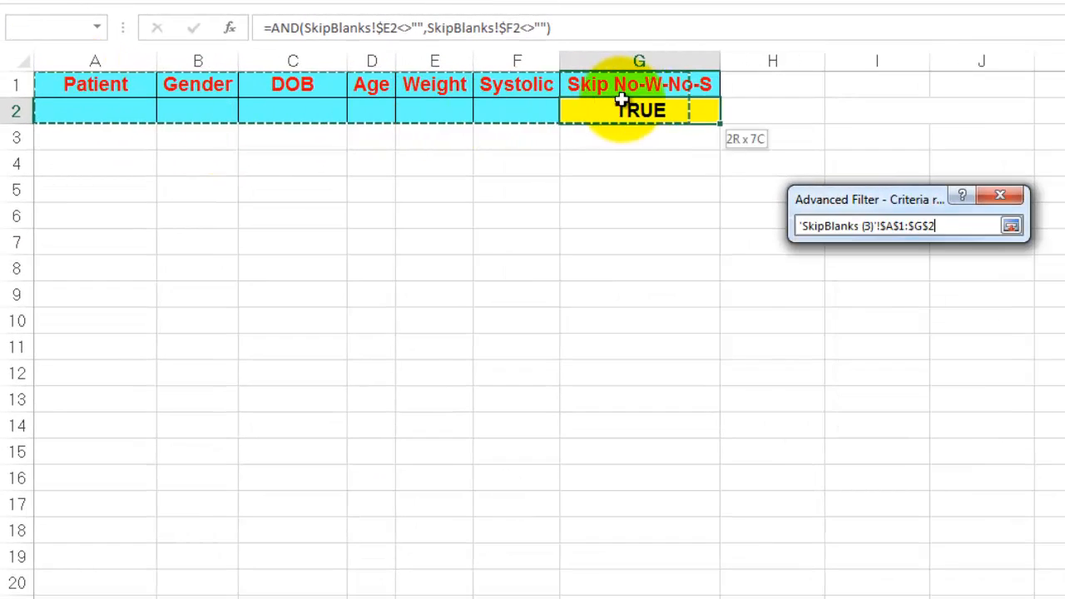
pyautogui.moveTo(622, 101); pyautogui.dragTo(646, 101)
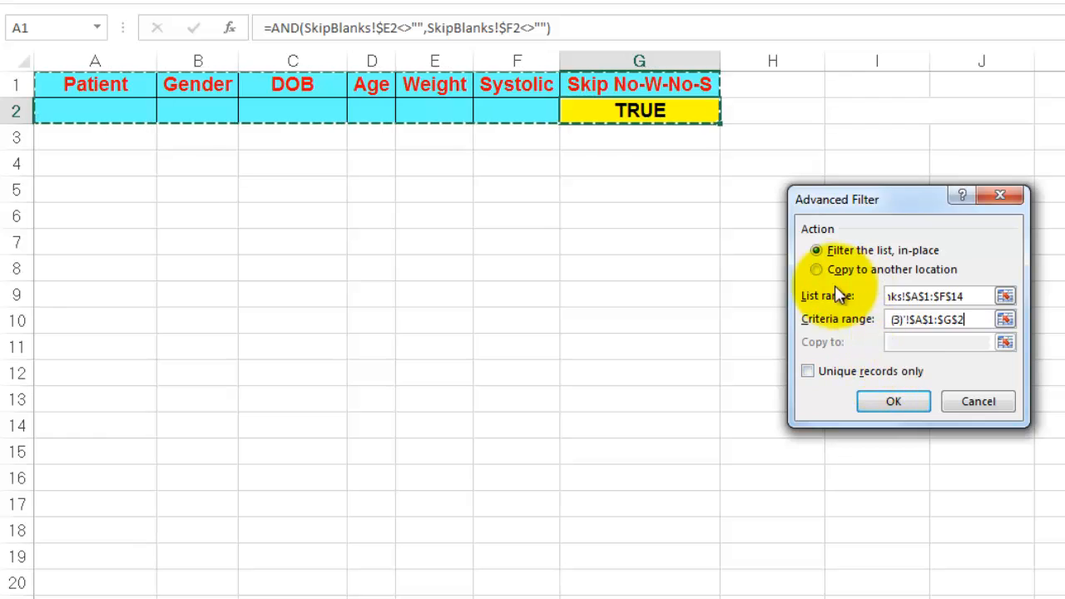
pyautogui.click(814, 269)
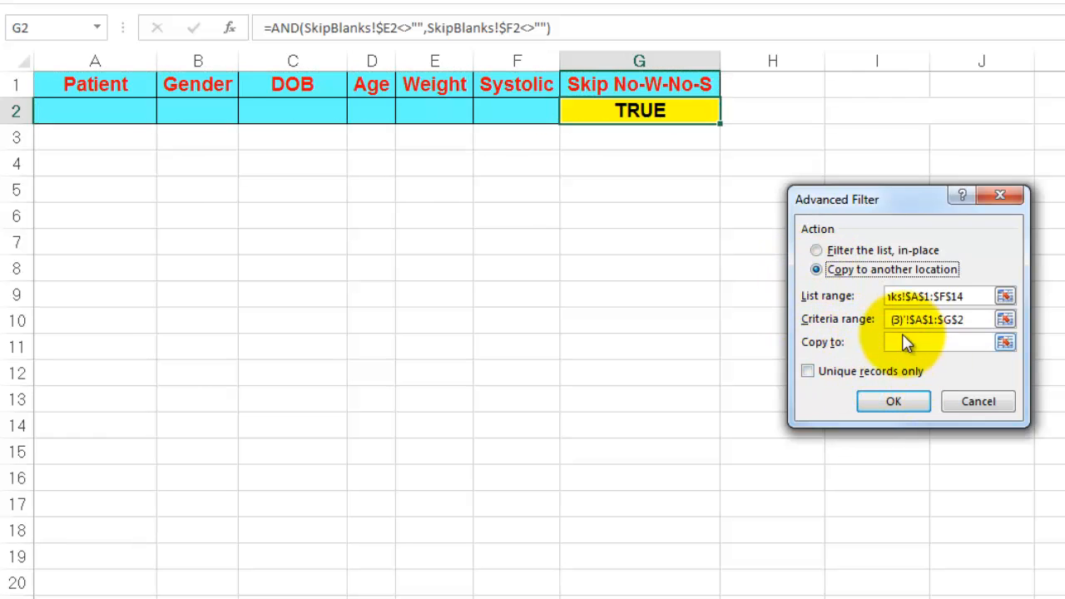
pyautogui.click(78, 164)
pyautogui.click(882, 405)
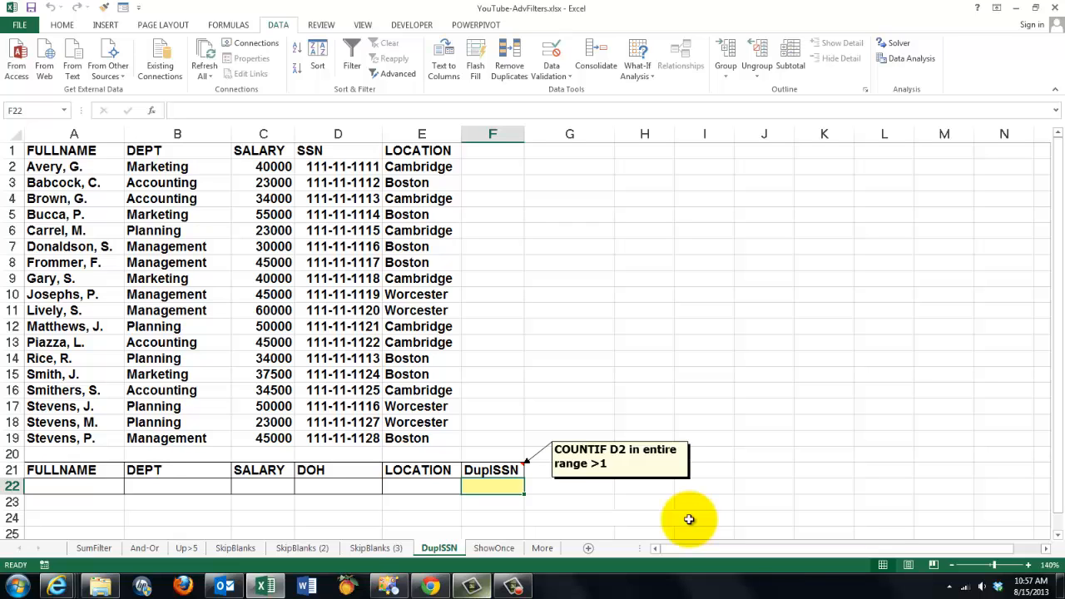
# Enter the duplicate-SSN criterion =COUNTIF($D$2:$D$19,D2)>1 in cell F22, under the DuplSSN heading
pyautogui.write('=cou')
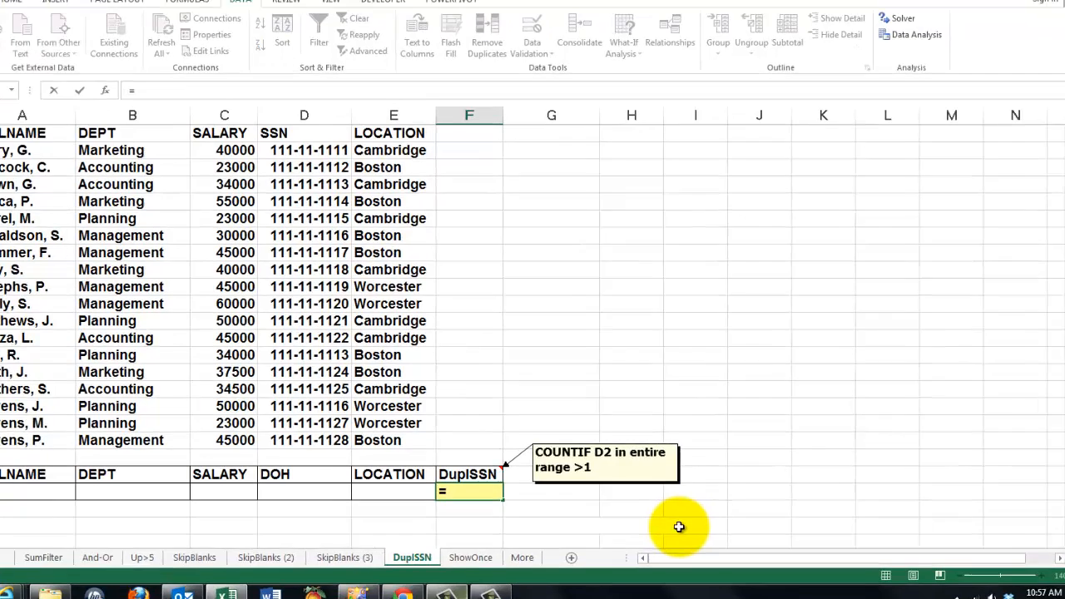
pyautogui.write('ntif')
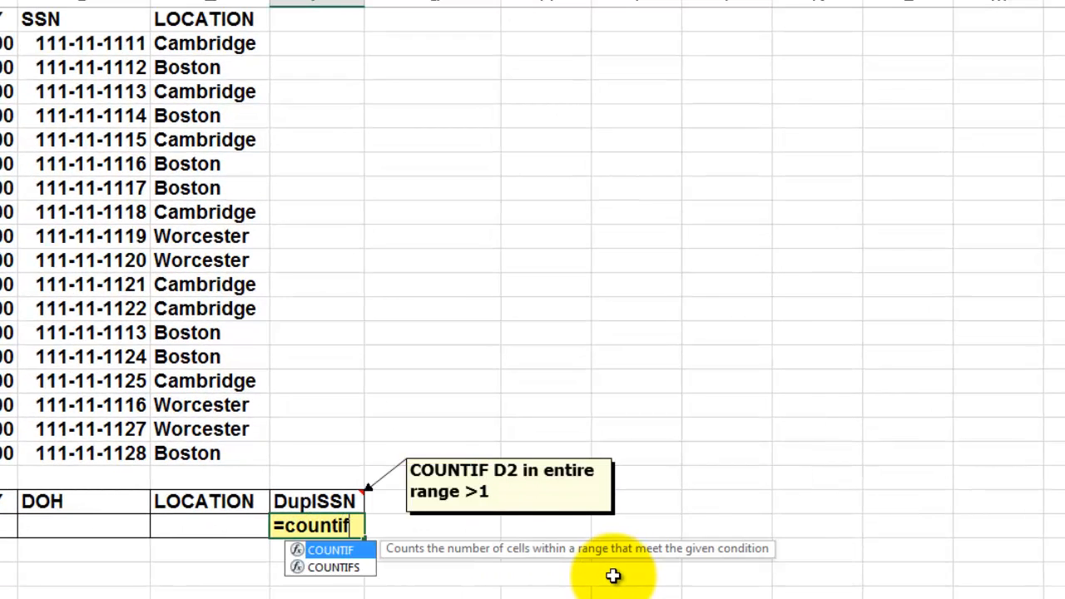
pyautogui.write('(')
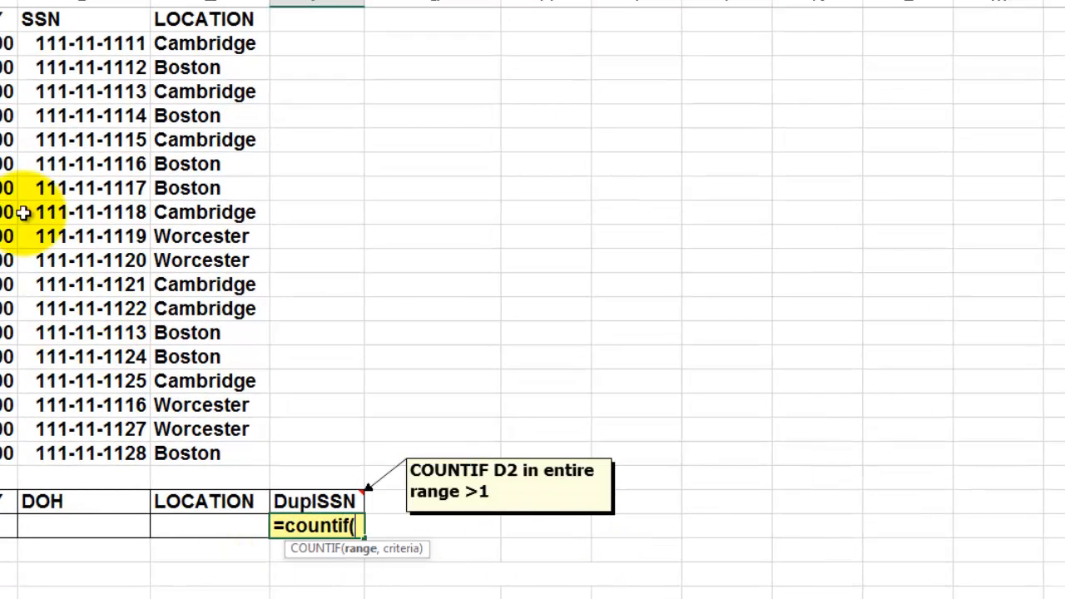
pyautogui.click(81, 44)
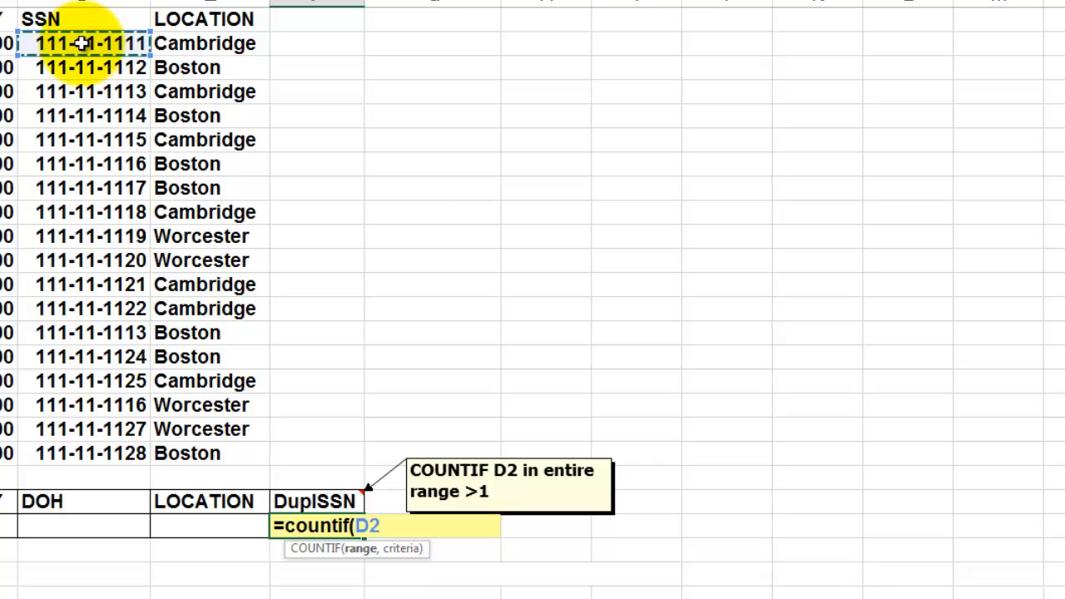
pyautogui.hotkey('ctrl', 'shift', 'Down')
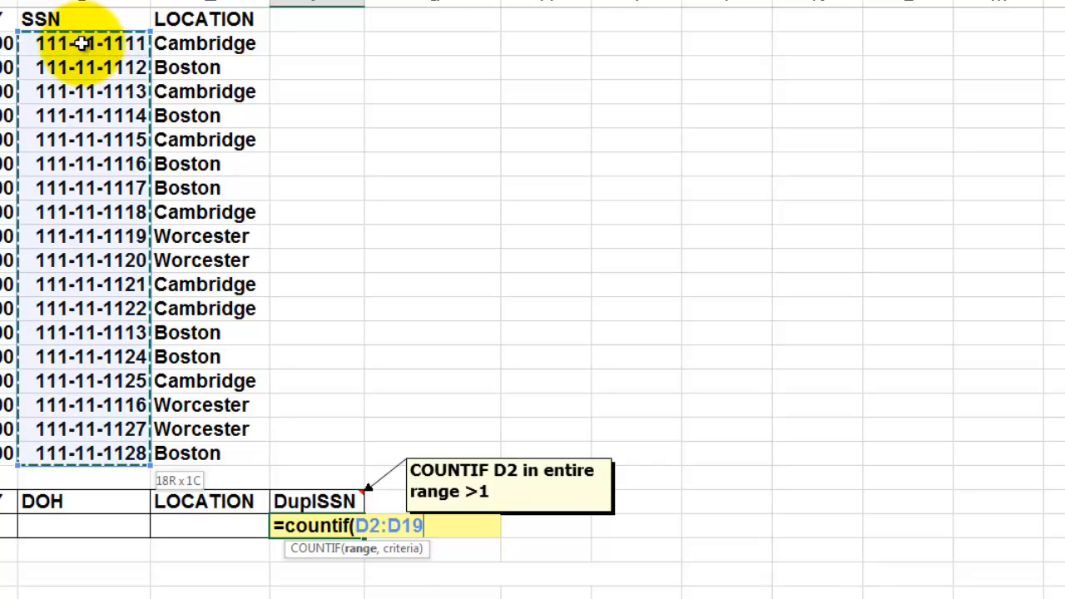
pyautogui.press('F4')
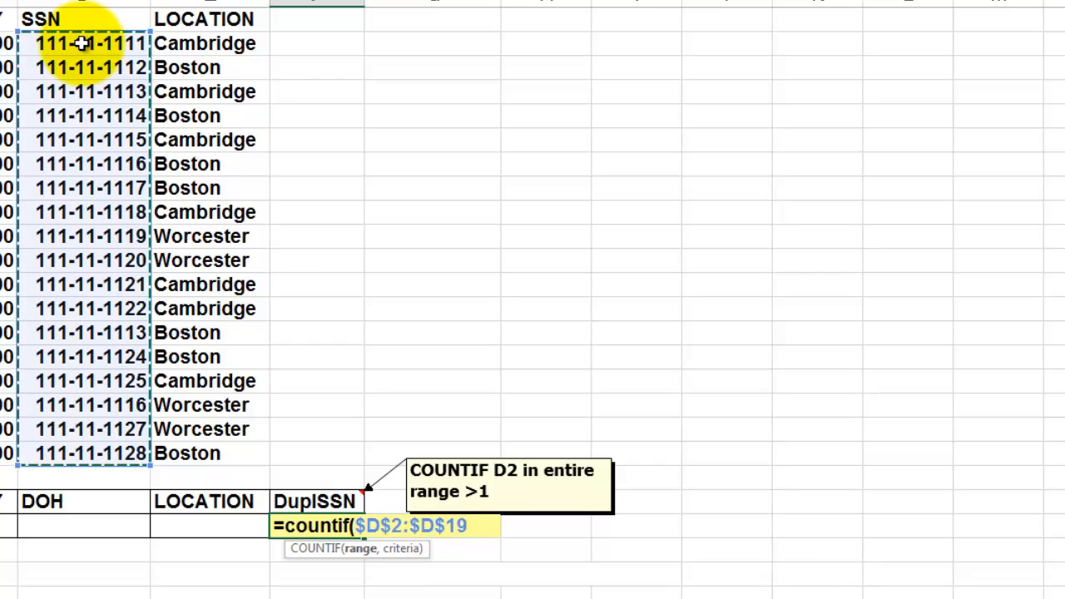
pyautogui.write(',')
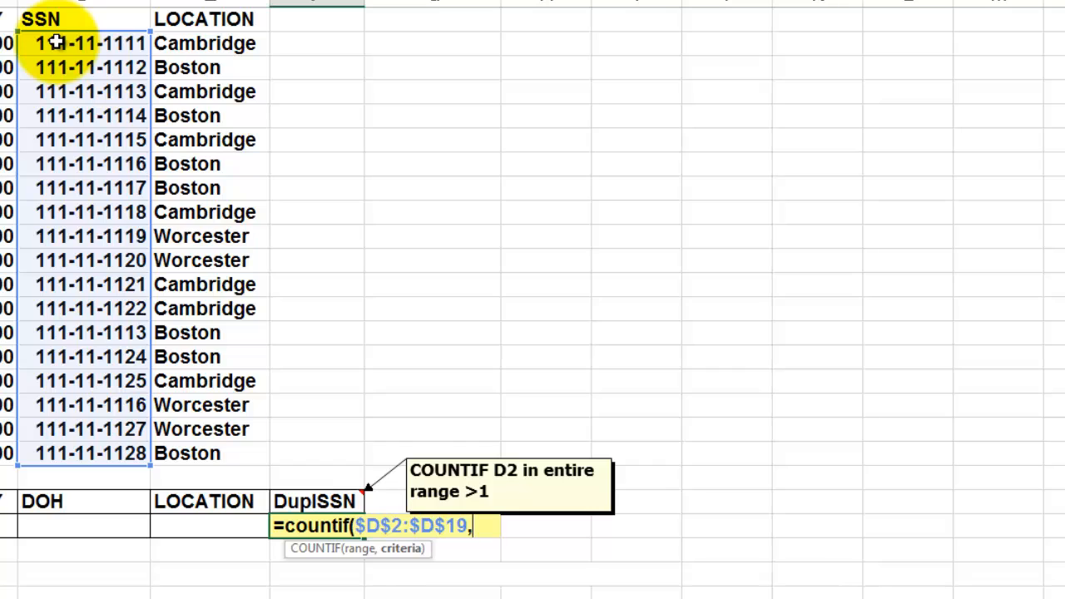
pyautogui.click(55, 43)
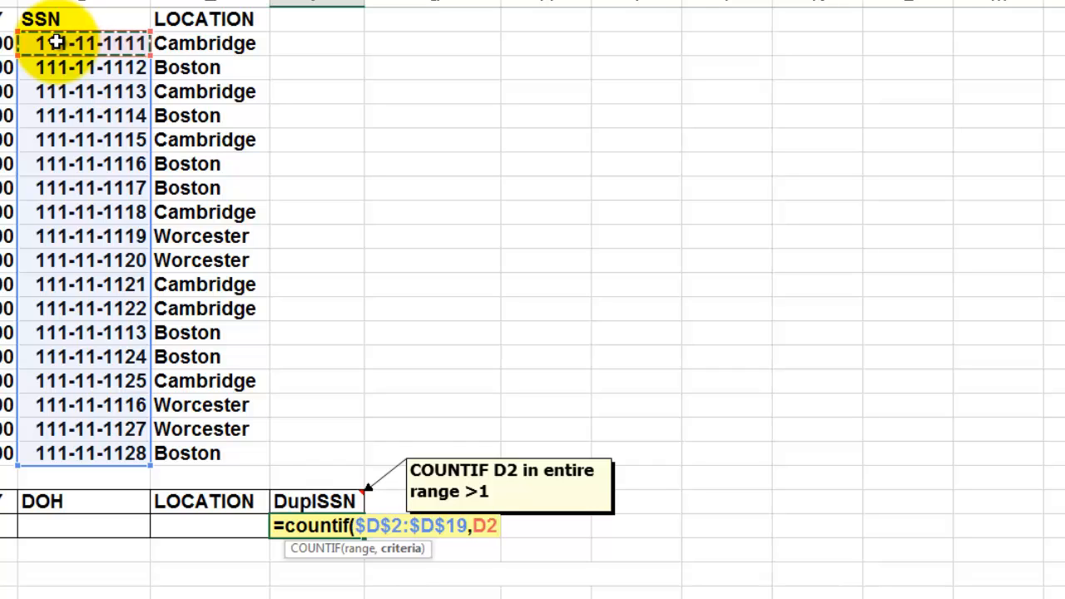
pyautogui.write(')')
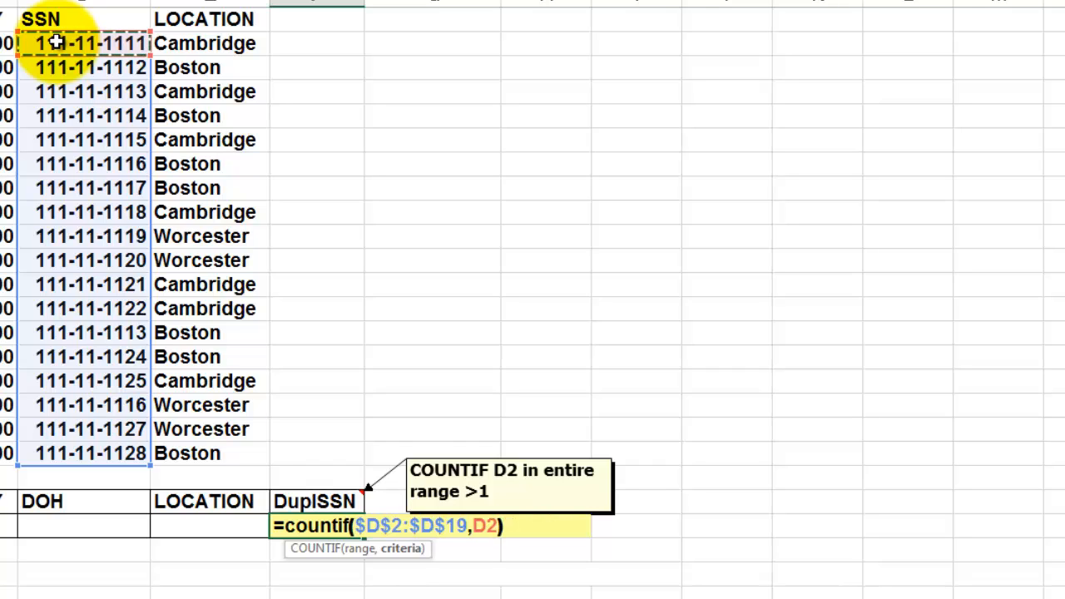
pyautogui.write('>')
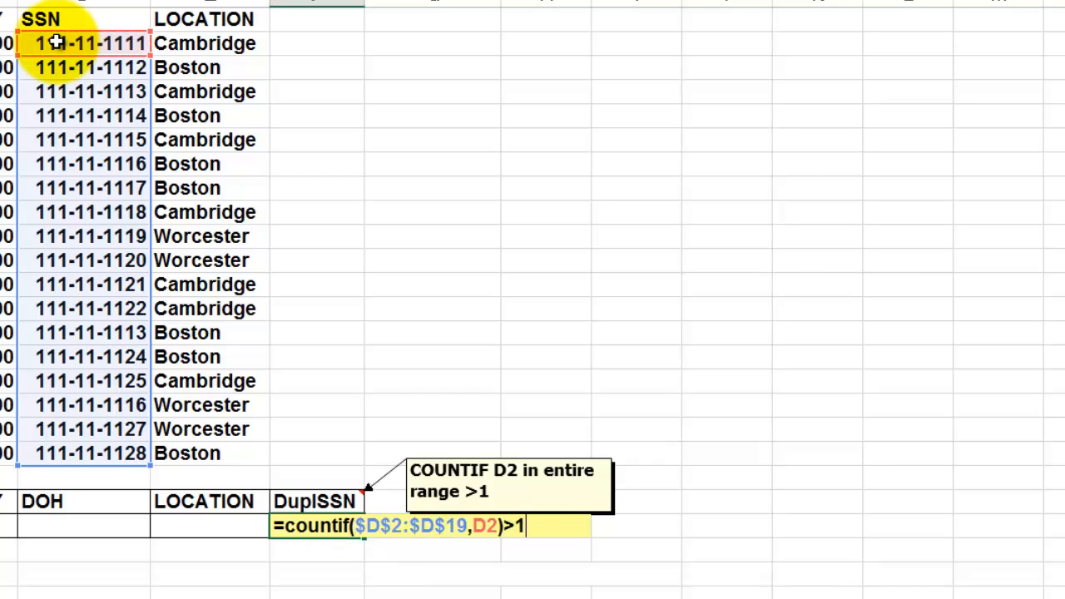
pyautogui.write('1')
pyautogui.press('Return')
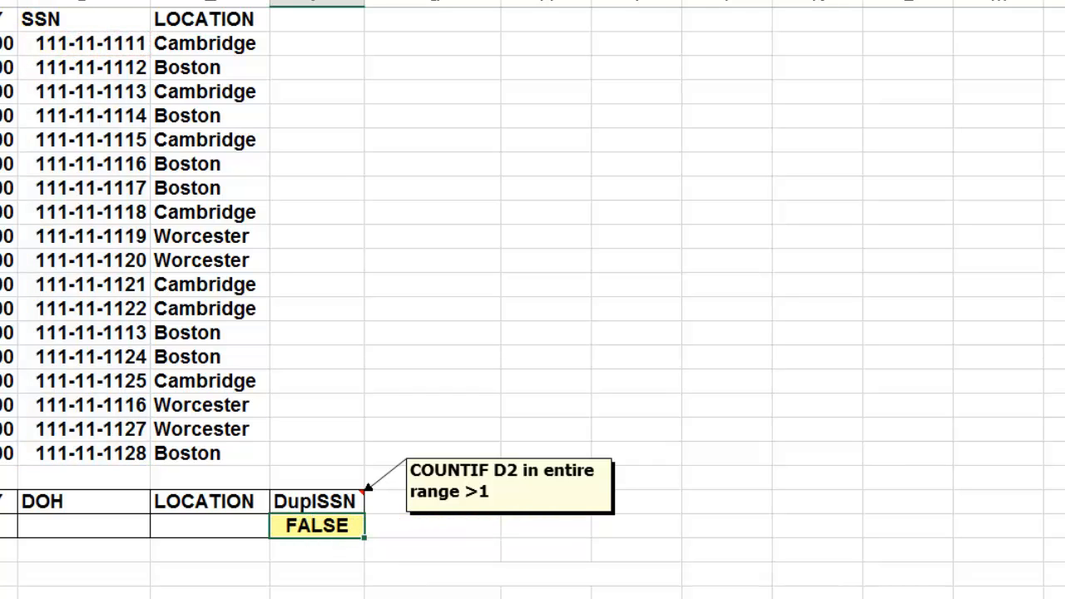
# Filter the list A1:E19 in place with an Advanced Filter that uses criteria range A21:F22
pyautogui.click(76, 233)
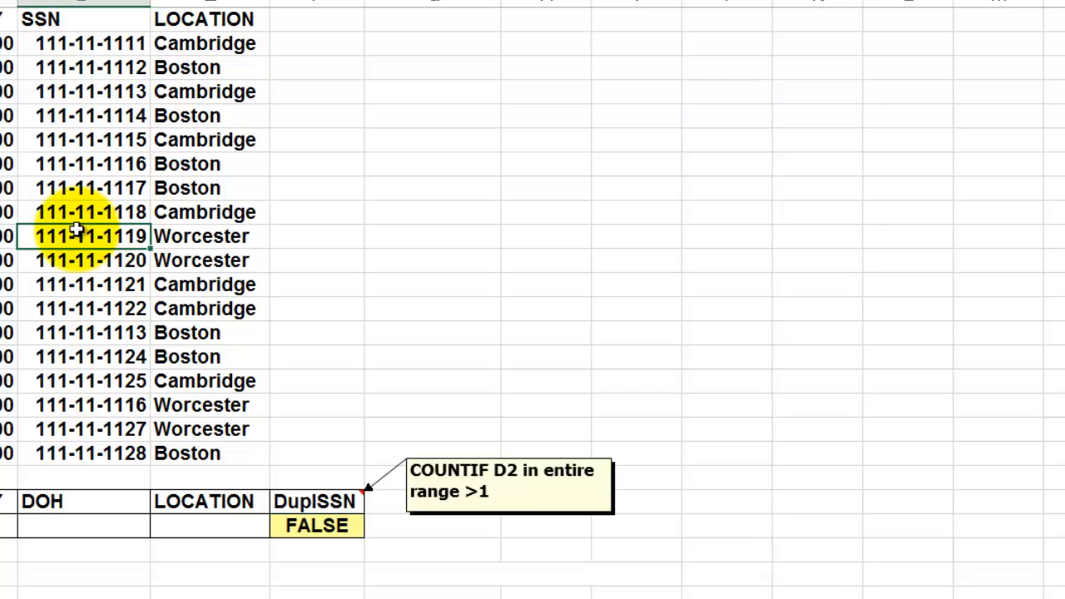
pyautogui.click(317, 2)
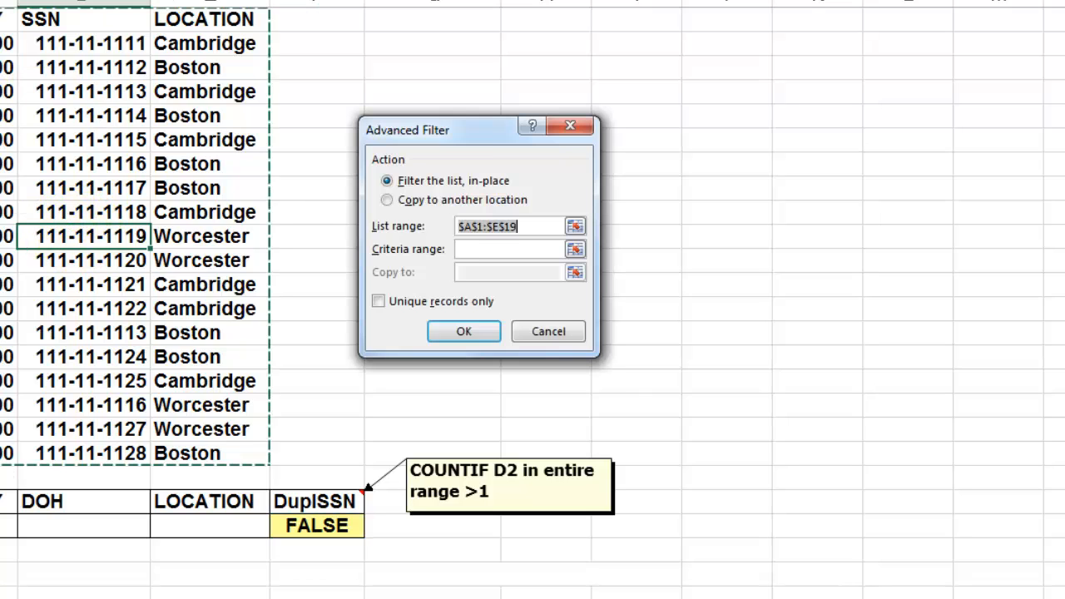
pyautogui.click(475, 251)
pyautogui.moveTo(4, 501); pyautogui.dragTo(287, 526)
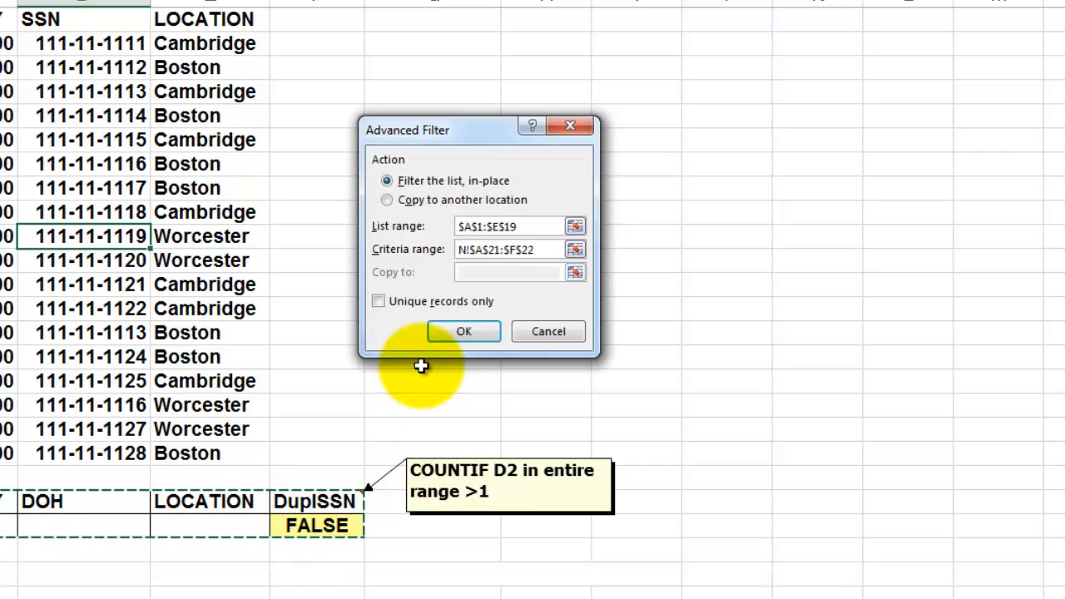
pyautogui.click(467, 331)
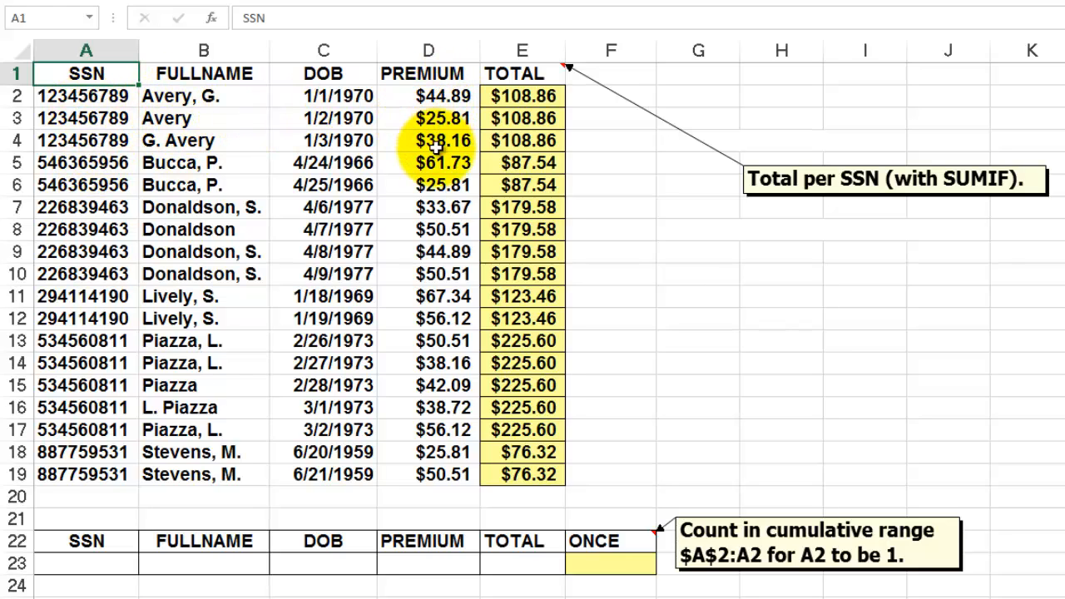
# Review the function arguments of the SUMIF formula in cell E2 of the TOTAL column
pyautogui.click(516, 97)
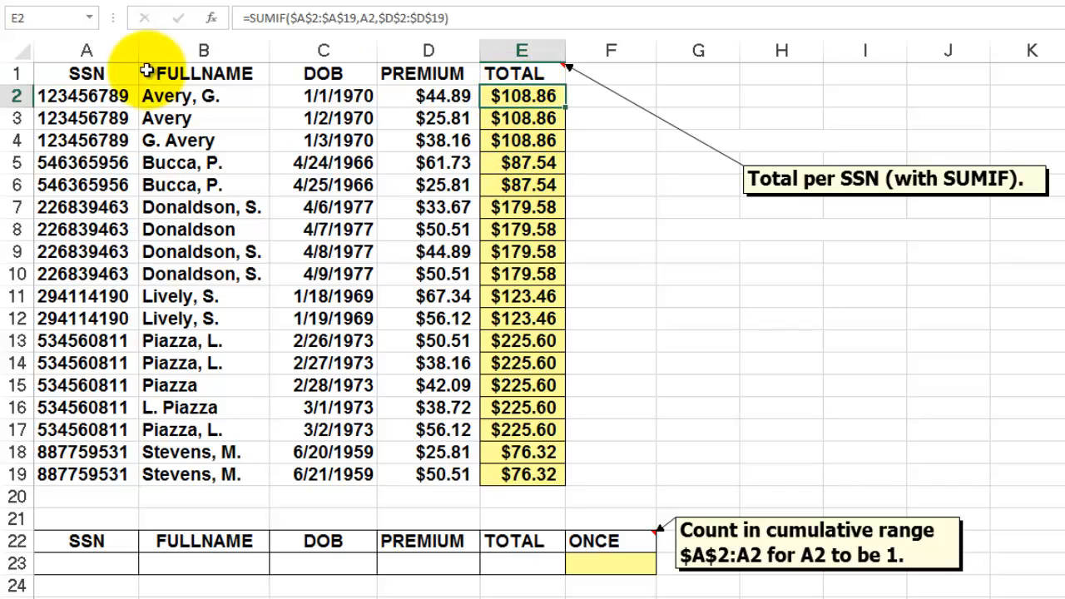
pyautogui.click(212, 18)
pyautogui.moveTo(792, 167); pyautogui.dragTo(896, 131)
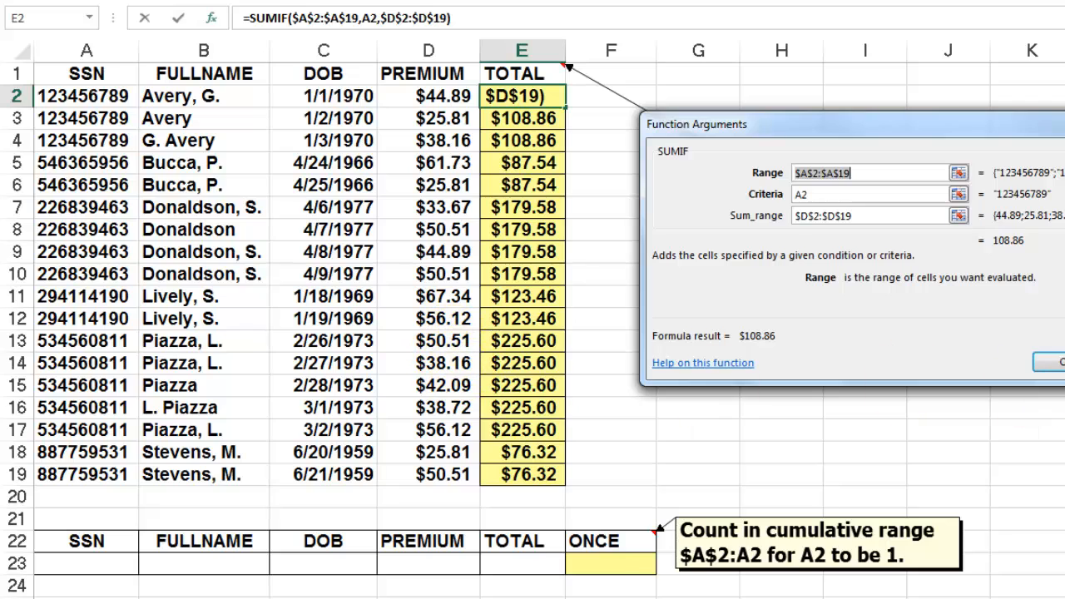
pyautogui.click(1052, 362)
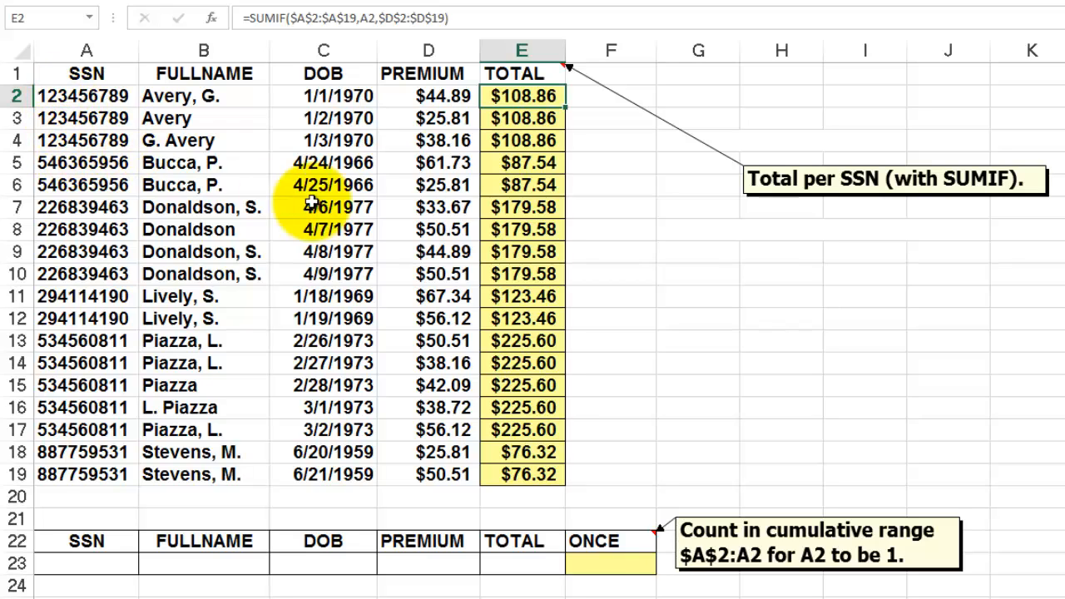
# Enter the show-once criterion =COUNTIF($A$2:A2,A2)=1 in cell F23, under the ONCE heading
pyautogui.click(590, 562)
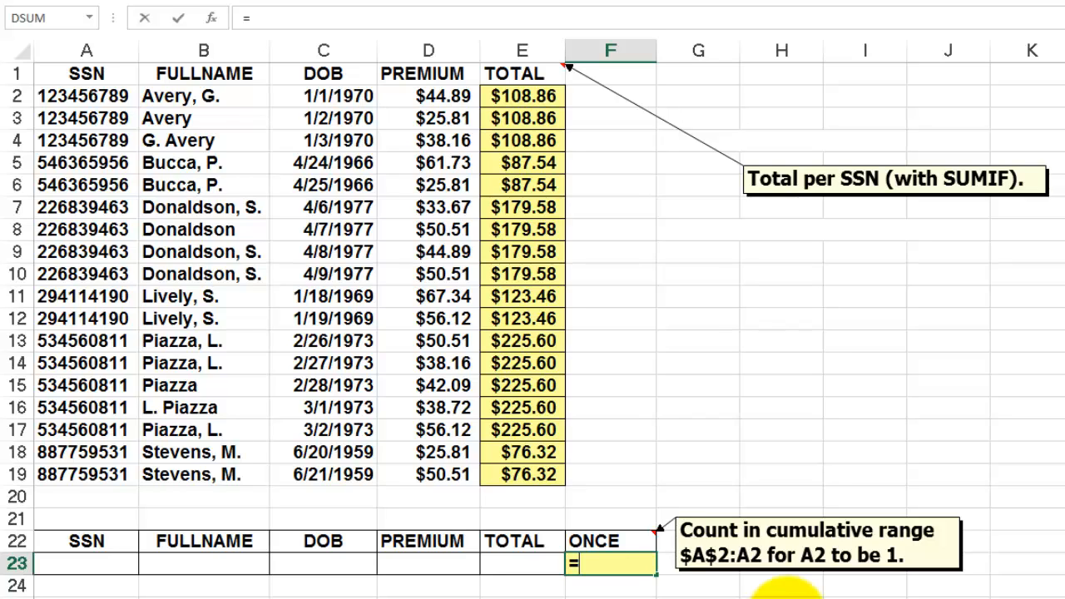
pyautogui.write('=count')
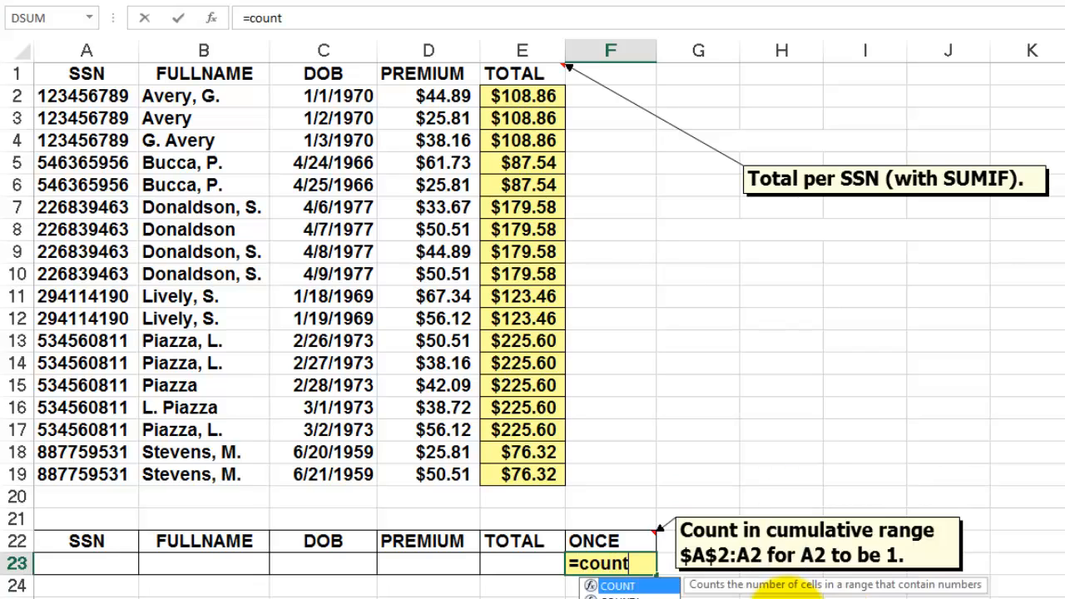
pyautogui.write('if(')
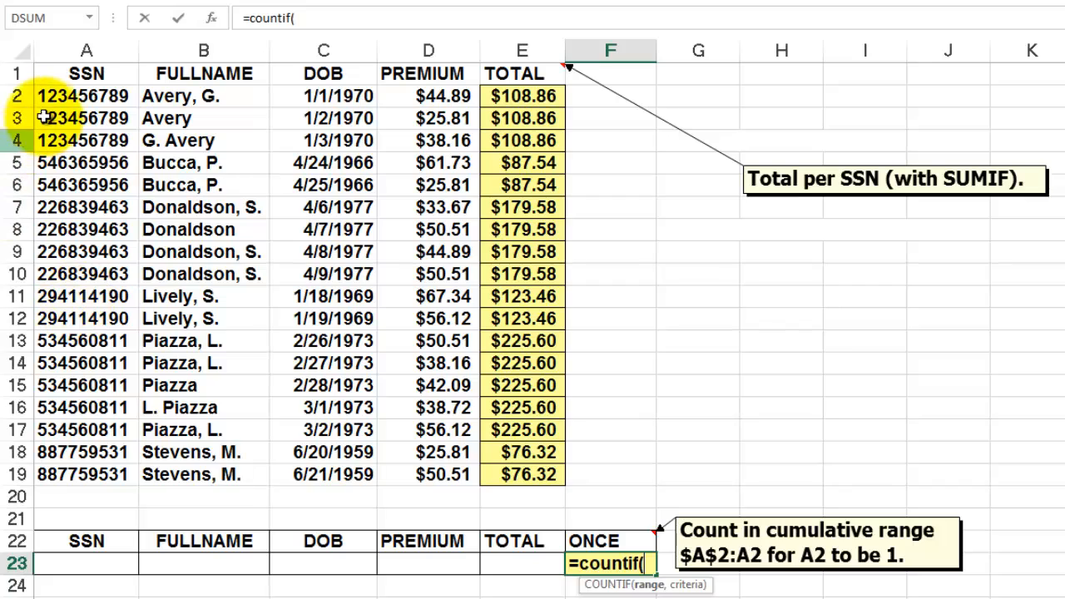
pyautogui.click(62, 96)
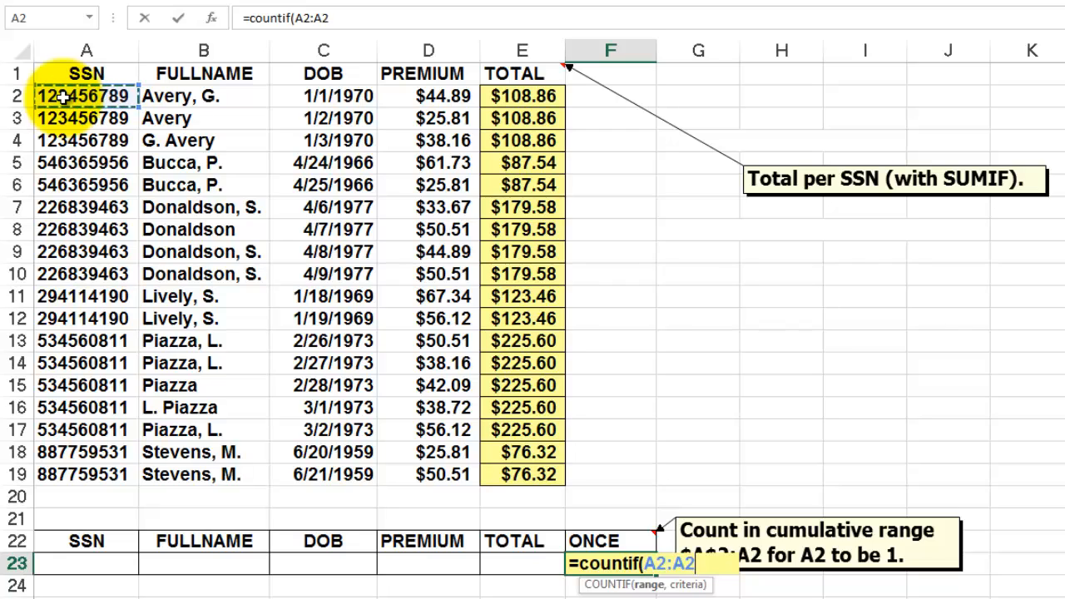
pyautogui.write(',')
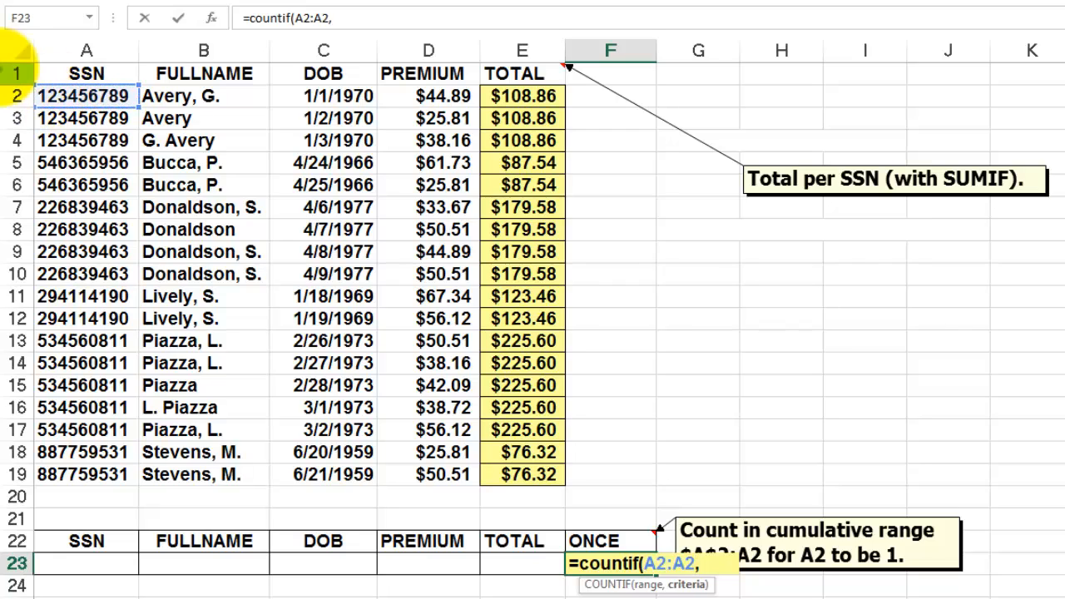
pyautogui.click(88, 97)
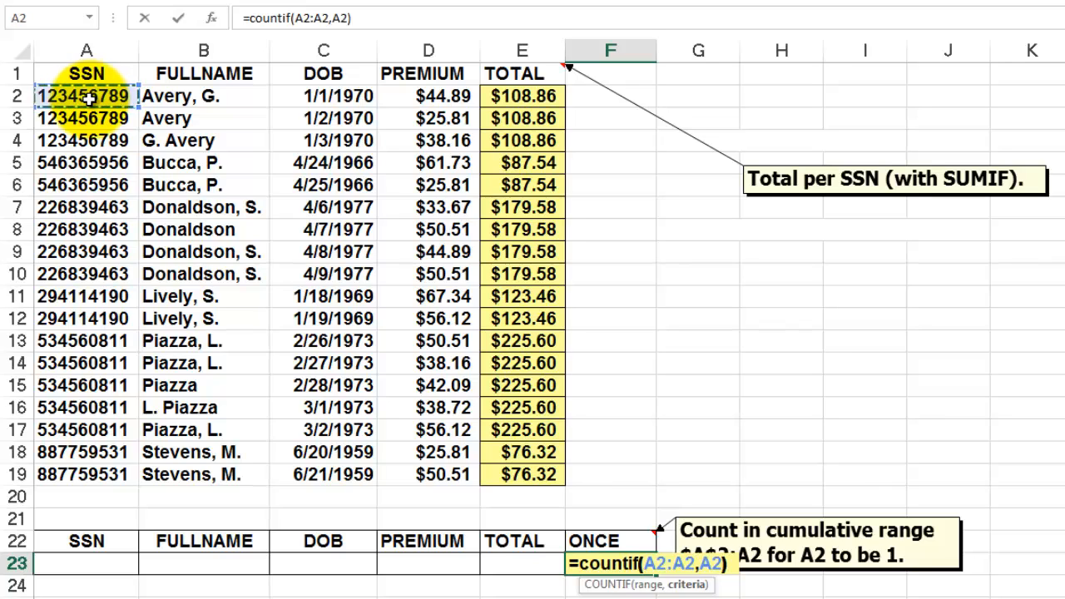
pyautogui.write(')')
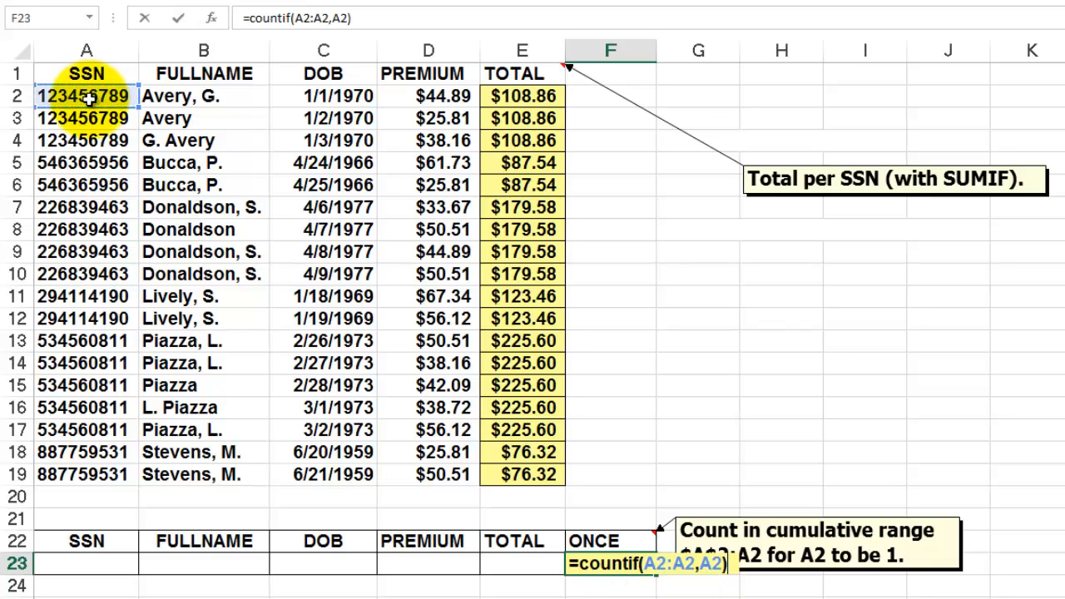
pyautogui.write('=1')
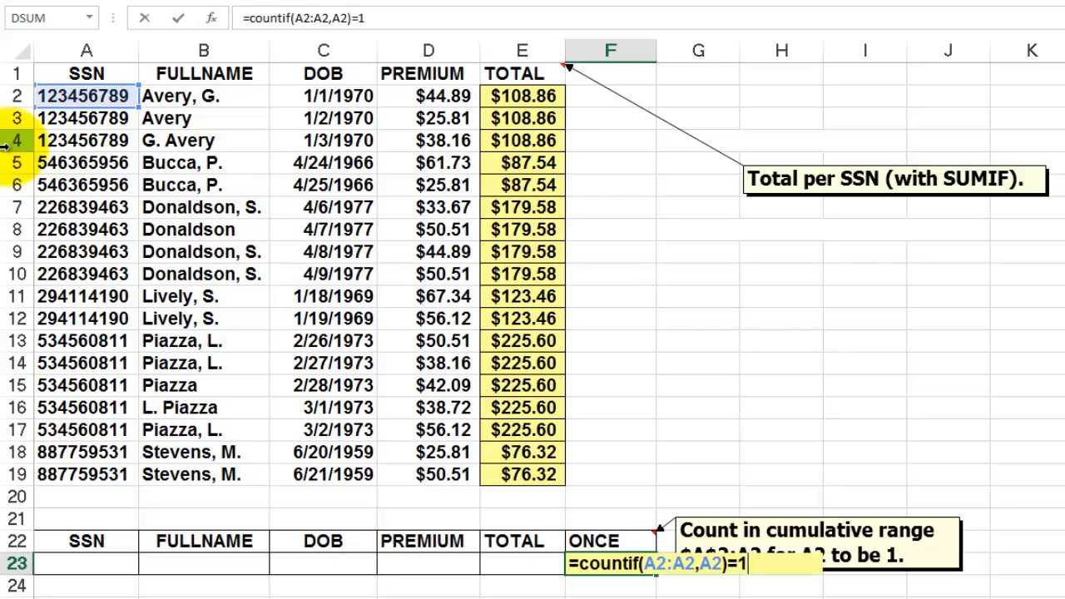
pyautogui.click(655, 564)
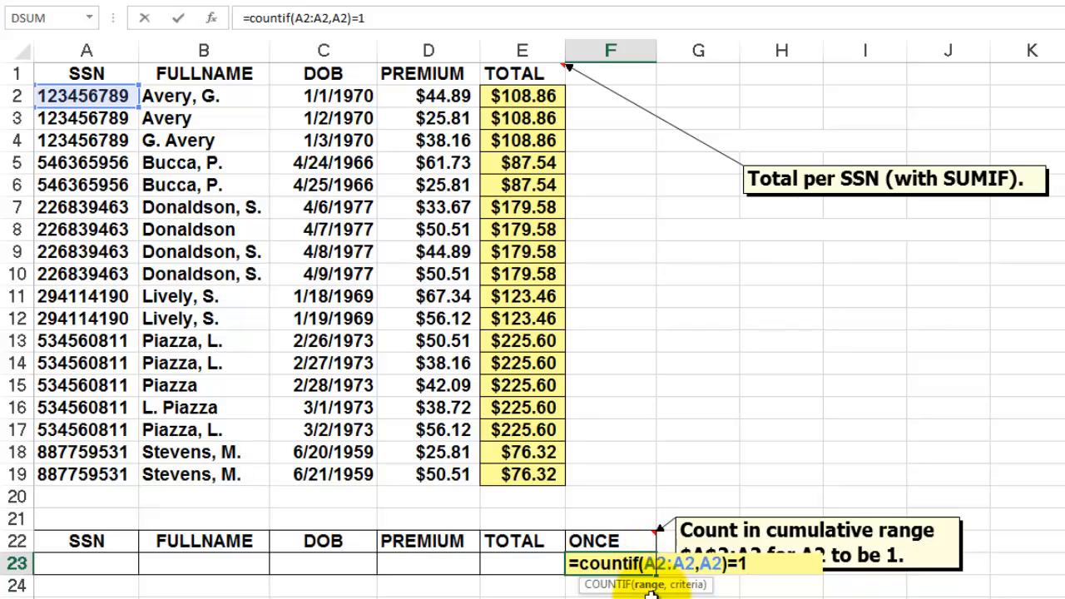
pyautogui.press('F4')
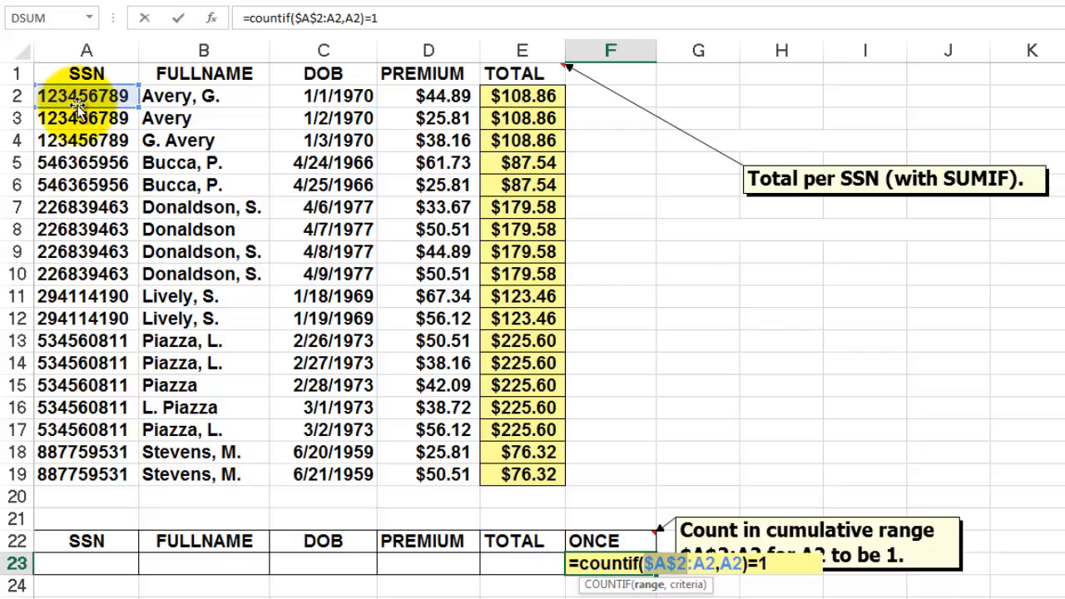
pyautogui.hotkey('ctrl', 'Return')
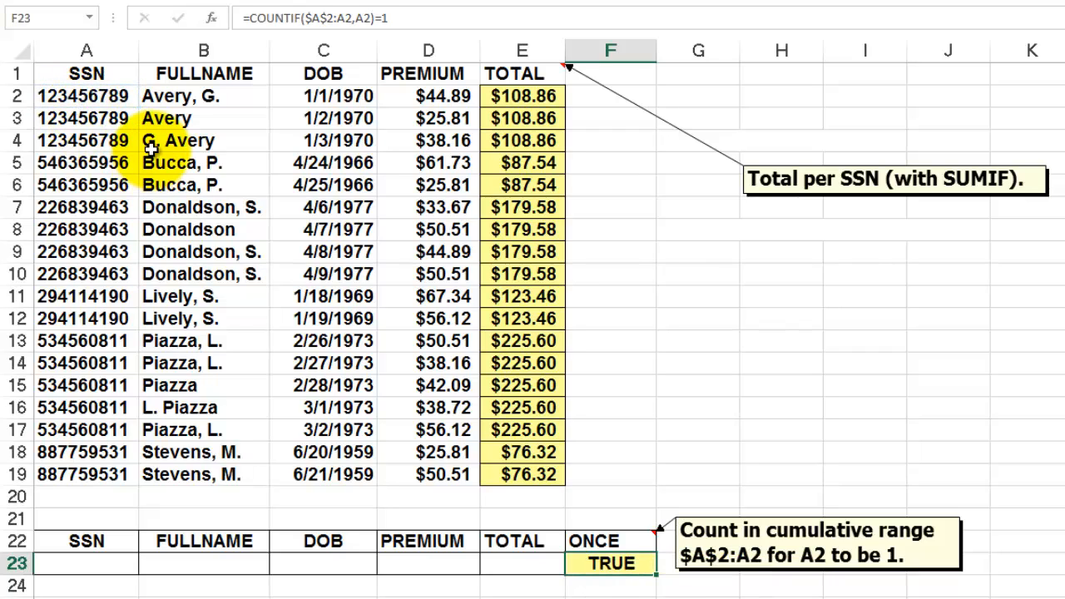
# Filter the premium list A1:E19 in place with an Advanced Filter that uses criteria range A22:F23
pyautogui.click(346, 274)
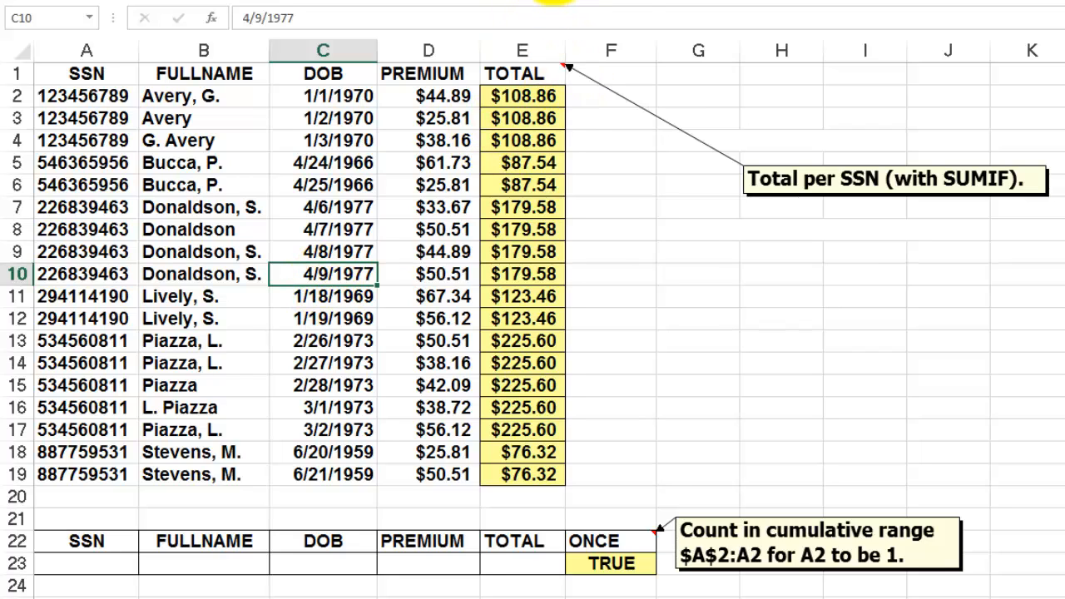
pyautogui.click(553, 0)
pyautogui.click(973, 259)
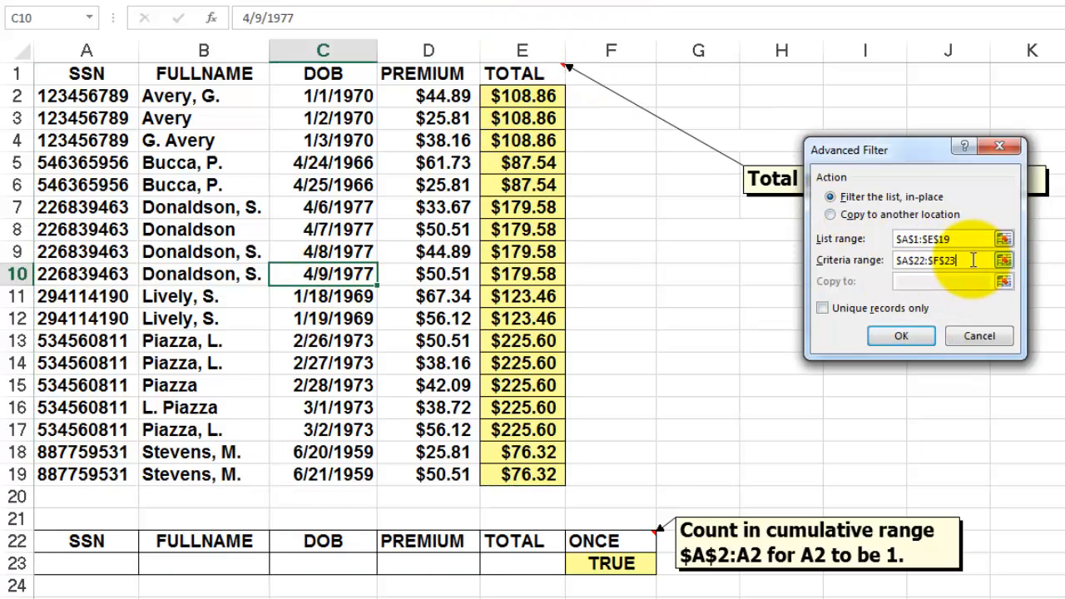
pyautogui.click(901, 335)
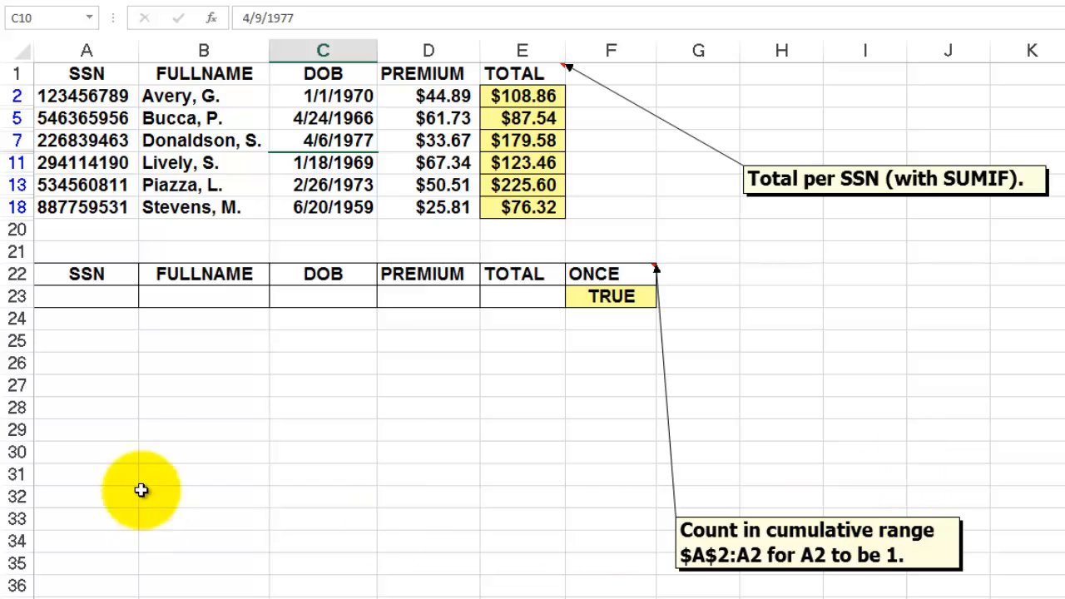